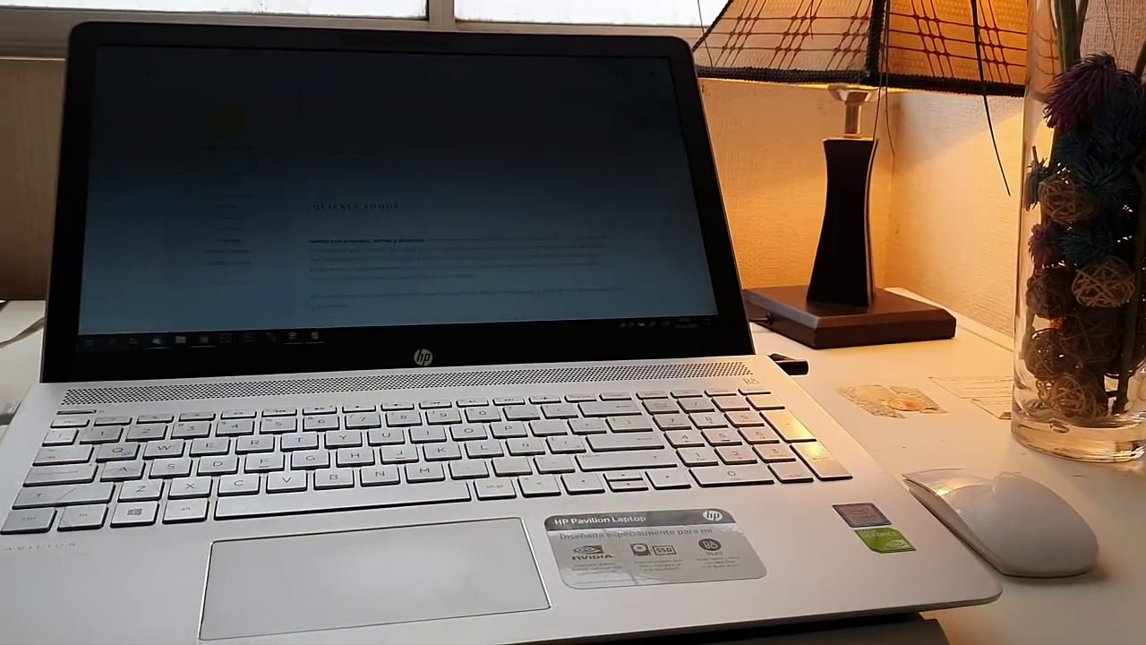
# Show the Sistema Matriz - Movimientos and Dynamic Components toolbars over the model.
pyautogui.scroll(3, 647, 449)
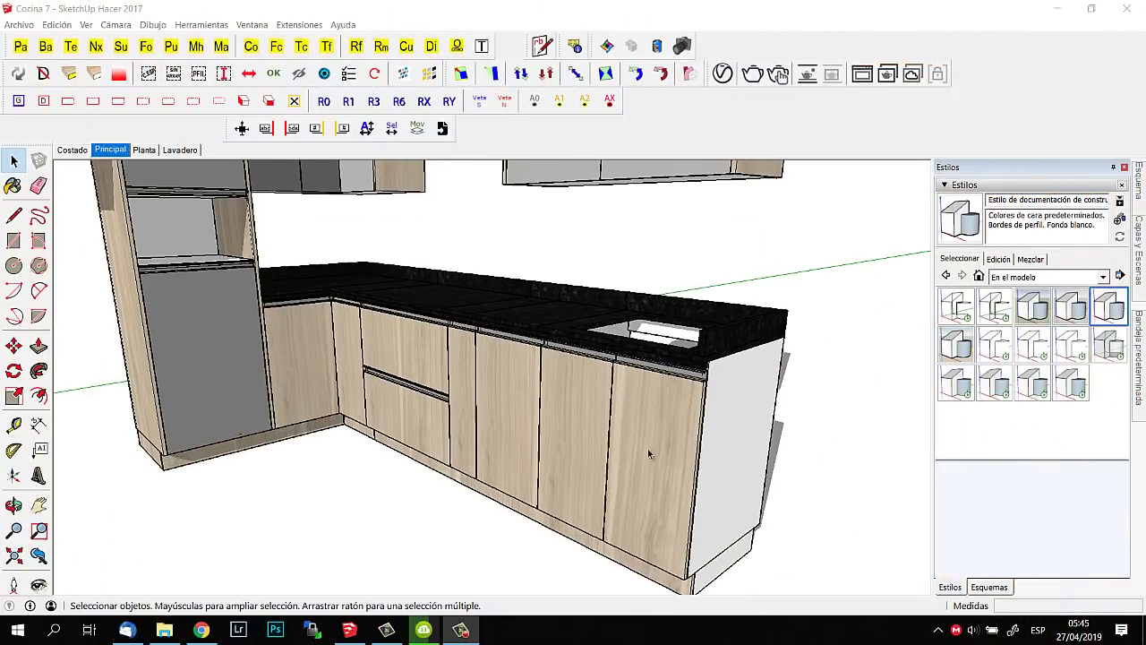
pyautogui.click(842, 235)
pyautogui.moveTo(717, 209)
pyautogui.mouseDown()
pyautogui.moveTo(800, 213)
pyautogui.moveTo(701, 202)
pyautogui.mouseUp()
pyautogui.rightClick(830, 211)
pyautogui.click(886, 87)
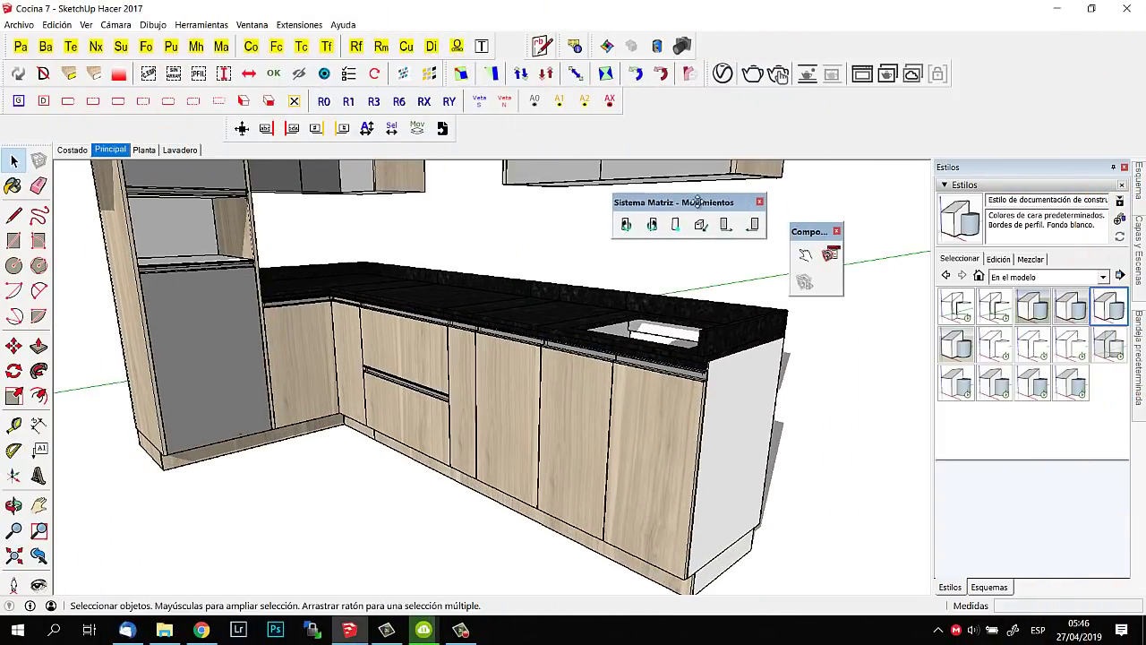
pyautogui.moveTo(801, 227); pyautogui.dragTo(836, 299)
# With Interact, swing the three base cabinet doors open and shut, then slide the pull-out unit.
pyautogui.click(842, 320)
pyautogui.click(662, 483)
pyautogui.click(662, 479)
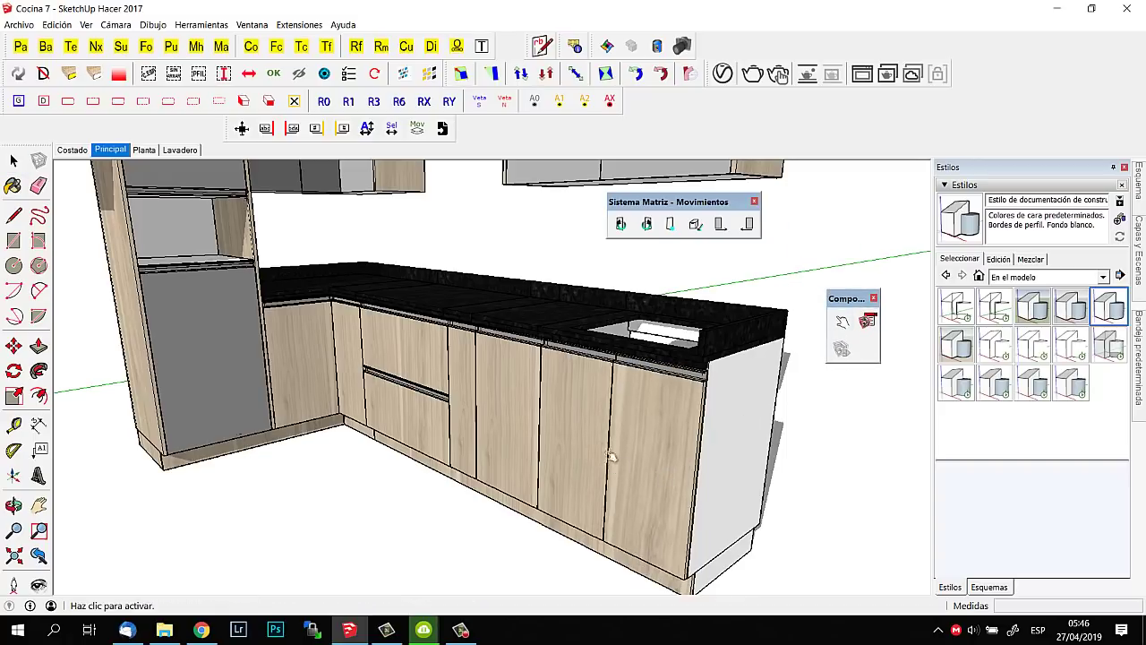
pyautogui.click(611, 456)
pyautogui.click(519, 457)
pyautogui.click(465, 463)
pyautogui.click(468, 452)
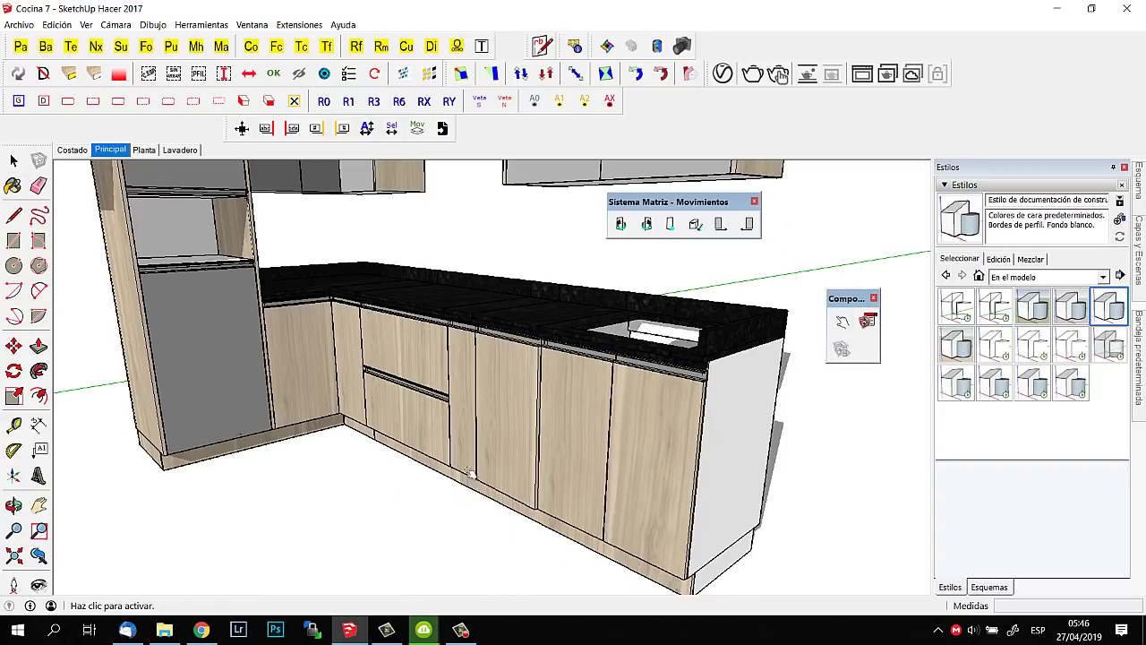
pyautogui.click(470, 440)
pyautogui.click(439, 465)
# Slide the two drawers open and closed, then open and close the corner and tall-unit doors.
pyautogui.click(412, 430)
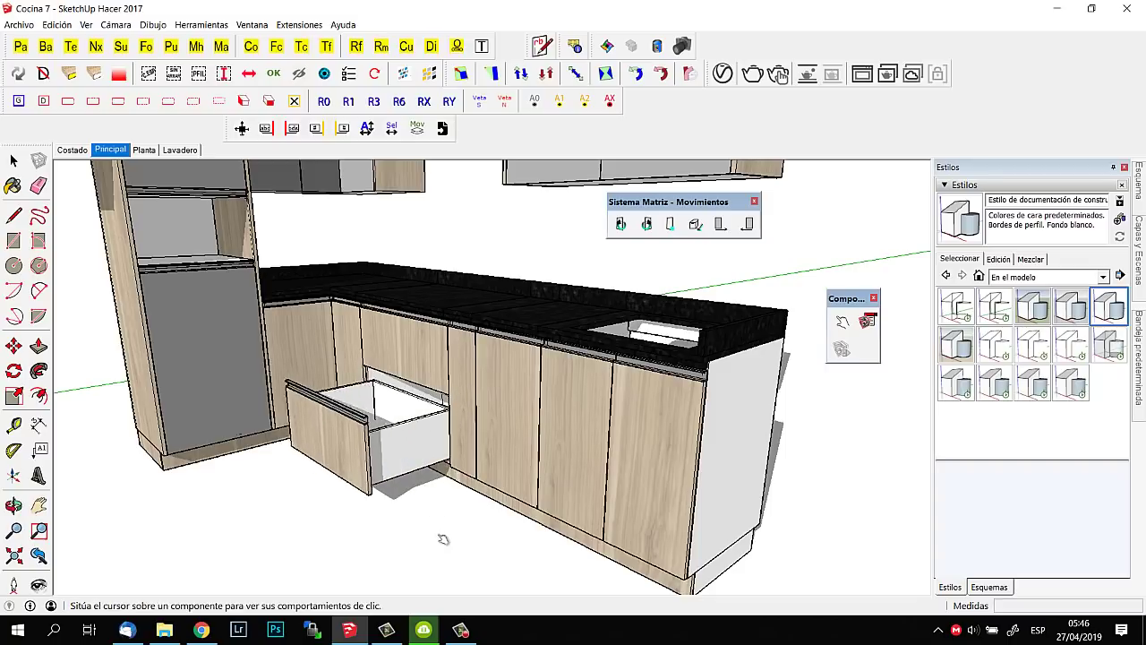
pyautogui.click(421, 381)
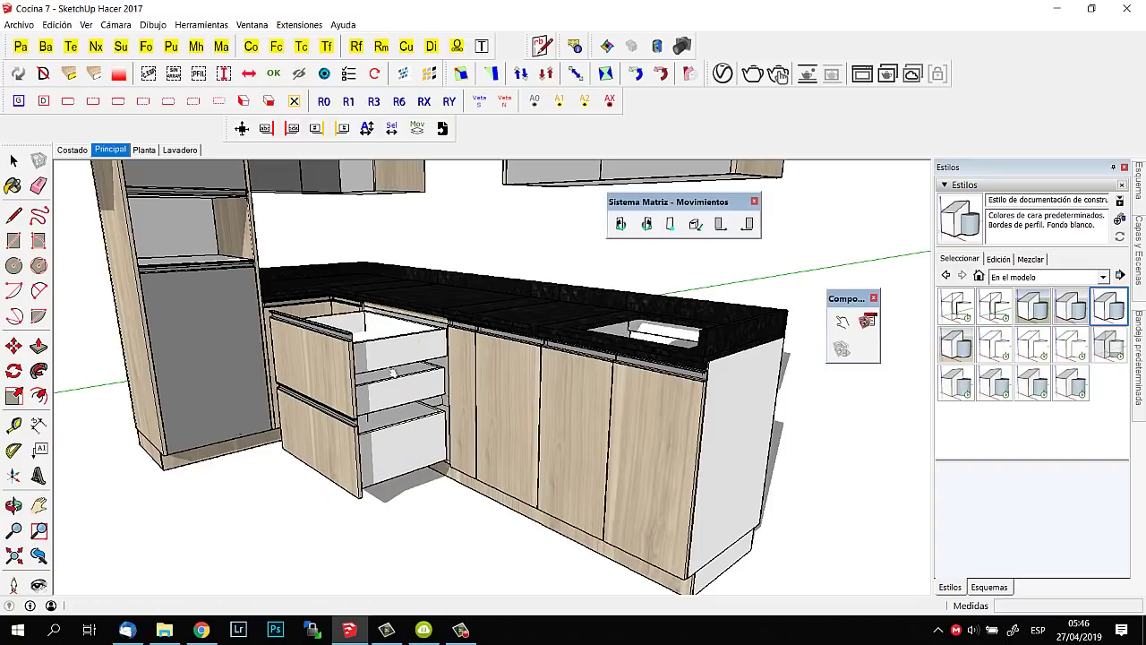
pyautogui.click(416, 367)
pyautogui.click(409, 435)
pyautogui.click(342, 386)
pyautogui.click(303, 407)
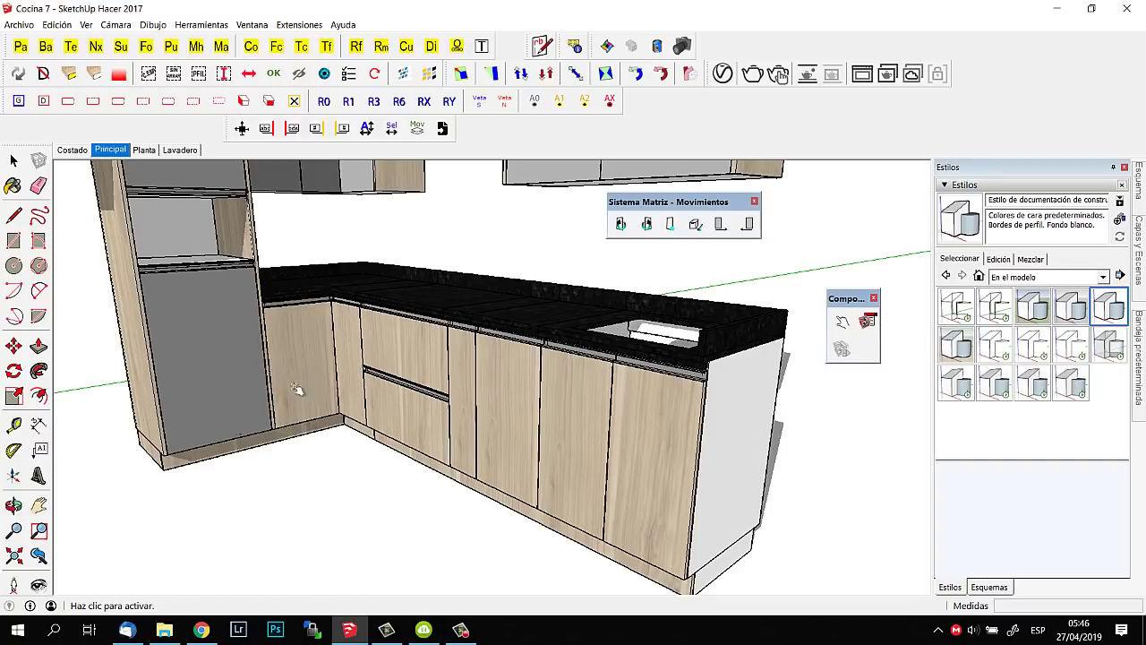
pyautogui.scroll(-3, 260, 340)
pyautogui.scroll(2, 223, 252)
pyautogui.click(274, 392)
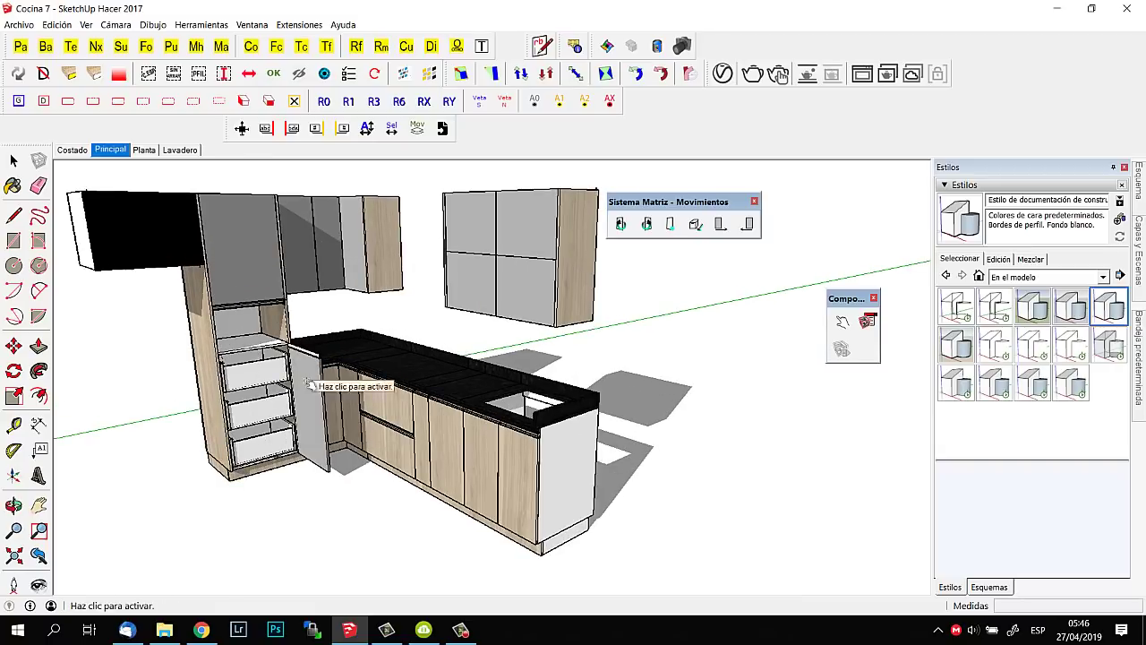
pyautogui.click(307, 383)
pyautogui.click(365, 269)
pyautogui.scroll(2, 365, 273)
pyautogui.click(363, 279)
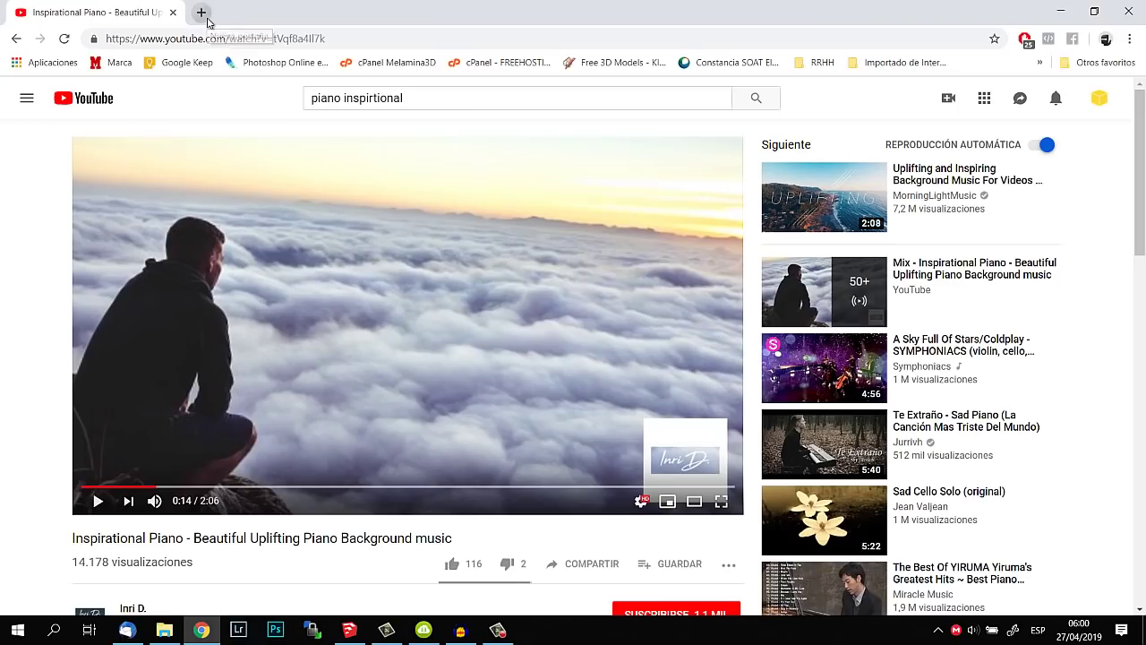
pyautogui.click(205, 16)
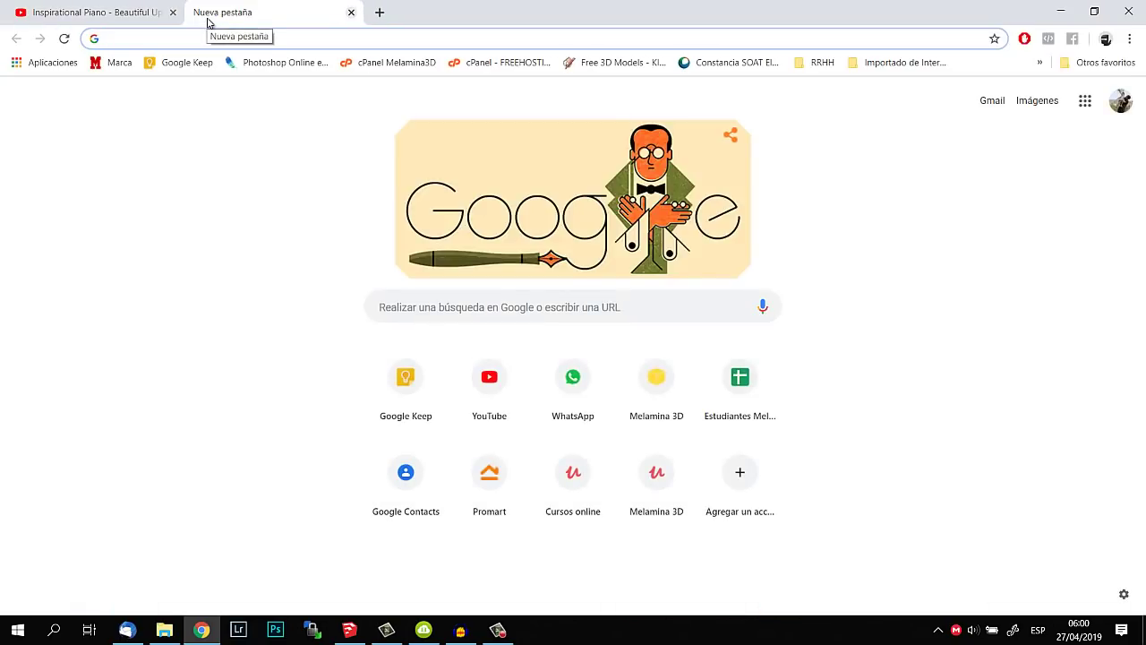
pyautogui.write('w')
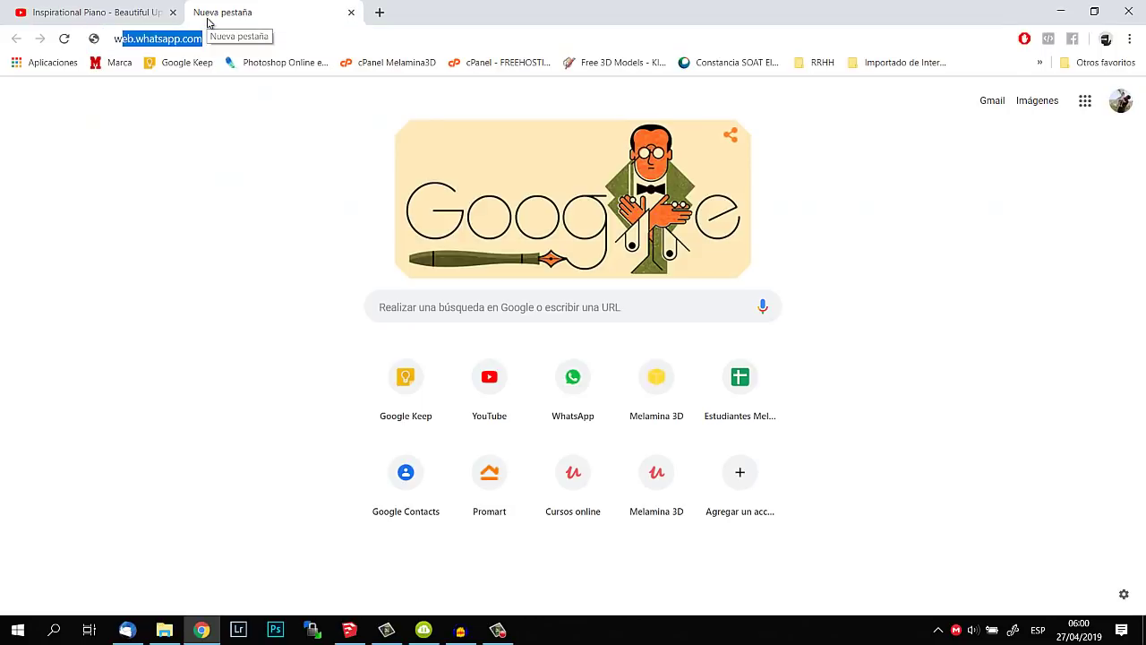
pyautogui.write('w.')
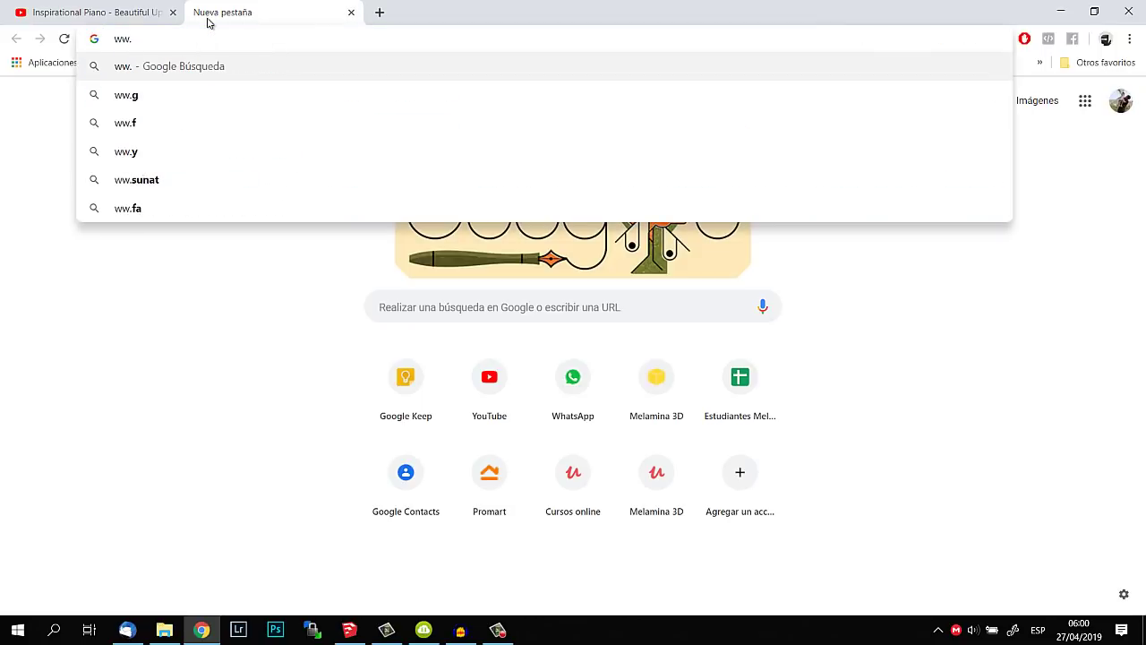
pyautogui.press('BackSpace')
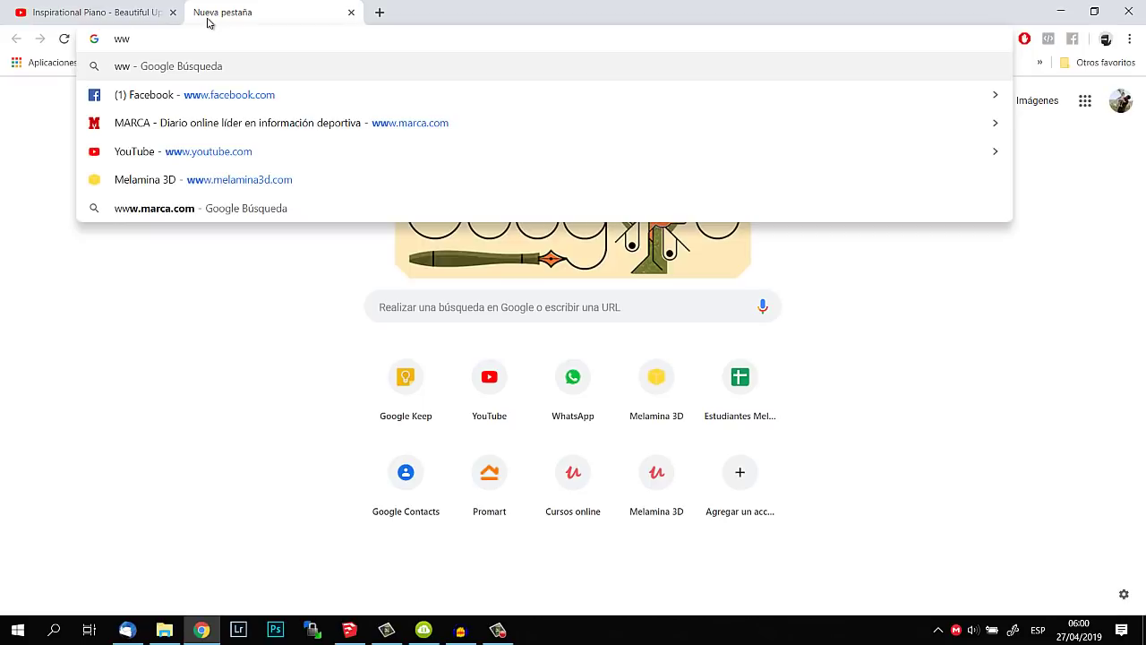
pyautogui.press('Down')
pyautogui.press('Down')
pyautogui.press('Down')
pyautogui.press('Down')
pyautogui.press('Return')
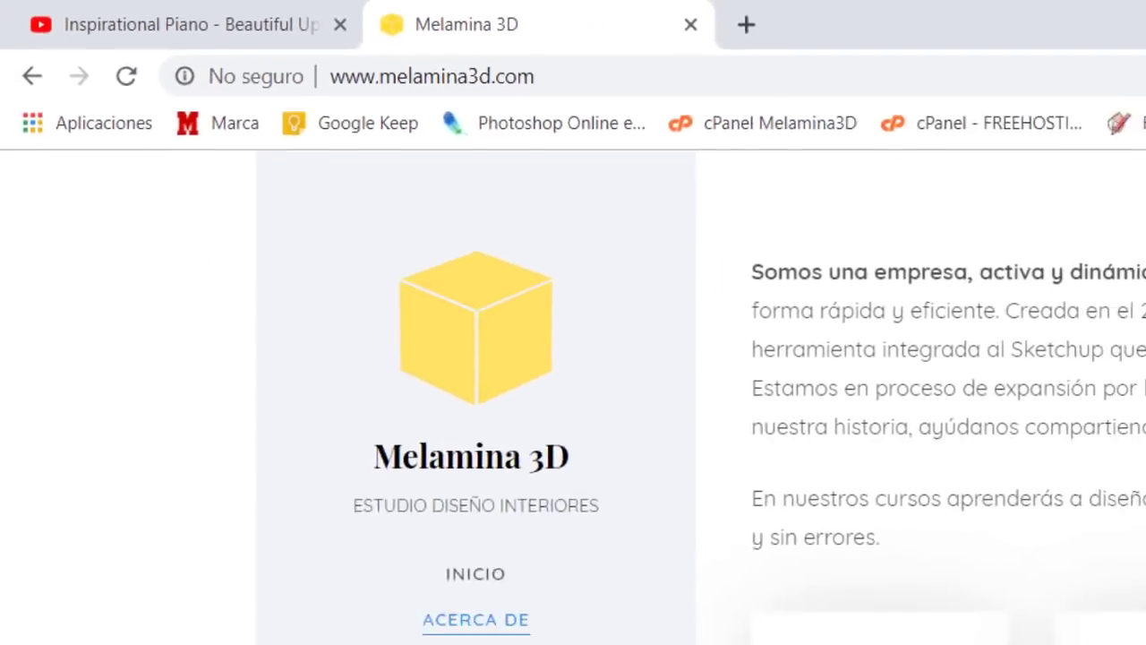
# From GALERÍA, download a student's design and open the 'Cuarto de Gomez 2016 (1)' .skp file.
pyautogui.click(240, 433)
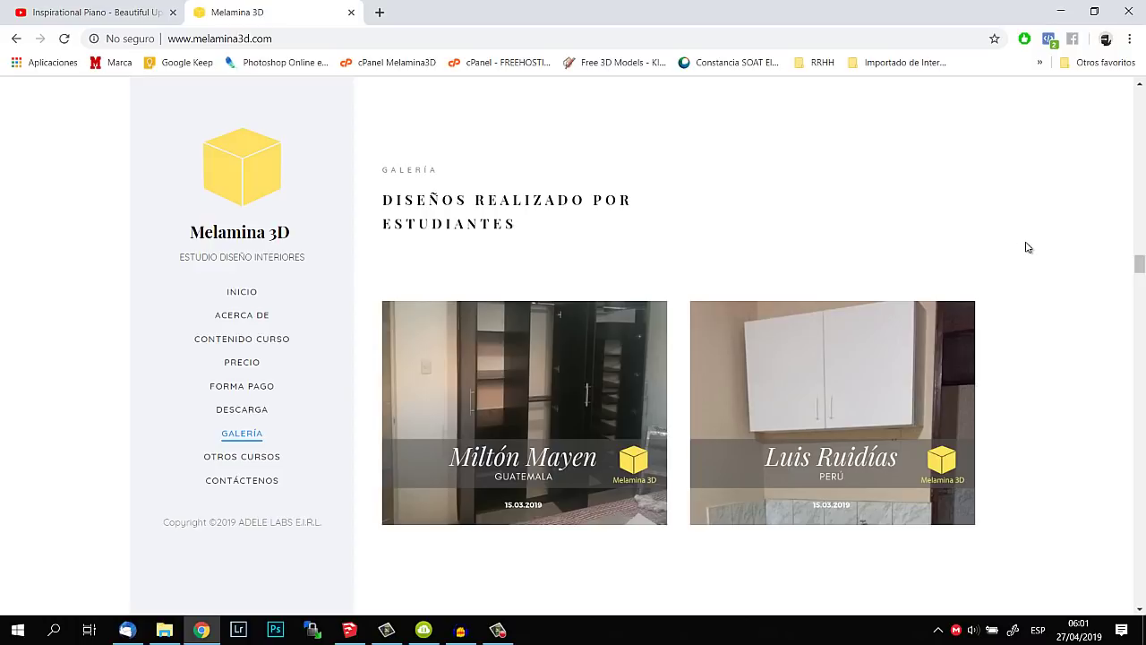
pyautogui.scroll(-2, 1028, 247)
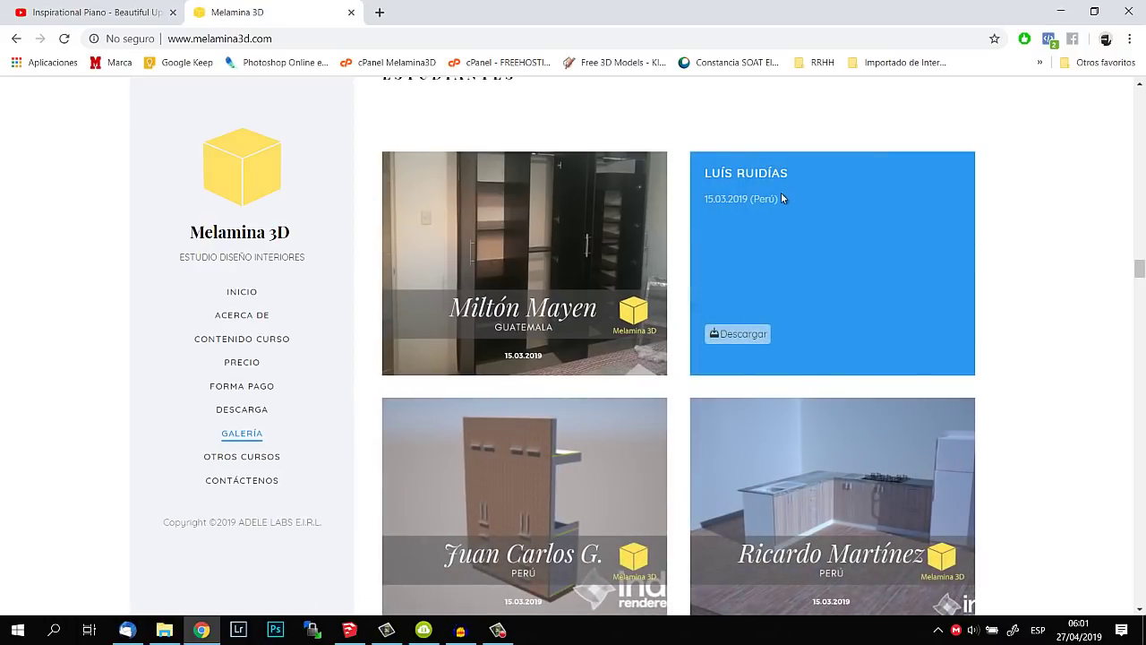
pyautogui.click(742, 333)
pyautogui.scroll(-2, 537, 448)
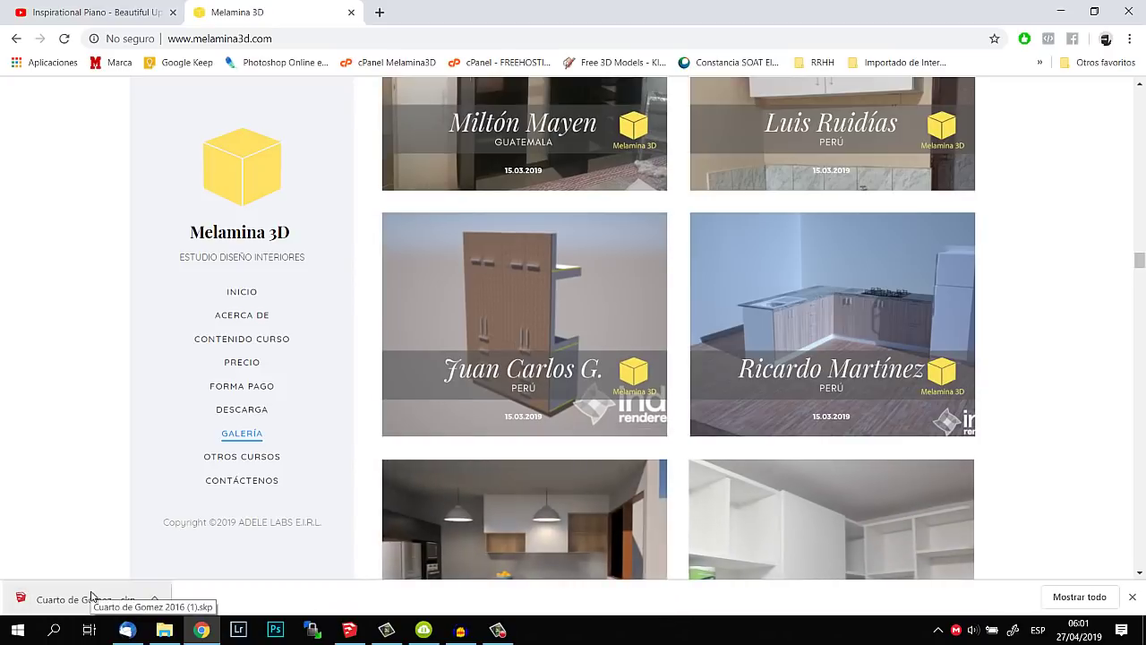
pyautogui.click(92, 595)
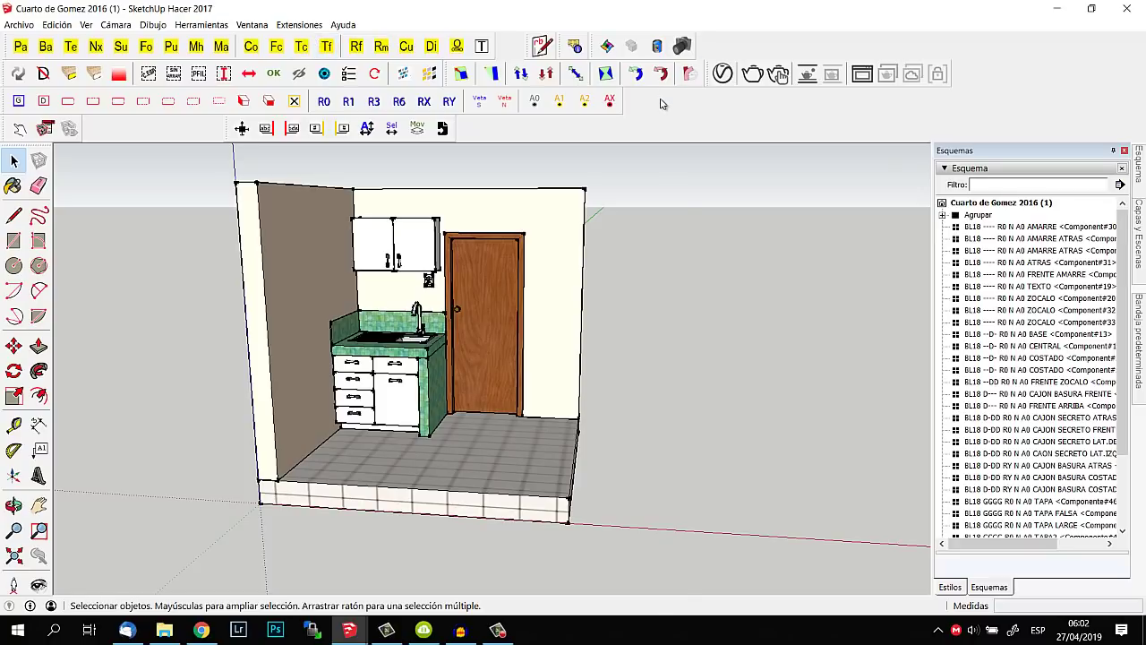
# Re-enable the Componentes dinámicos toolbar, move it along the toolbar row, and select Interact.
pyautogui.rightClick(660, 103)
pyautogui.click(716, 83)
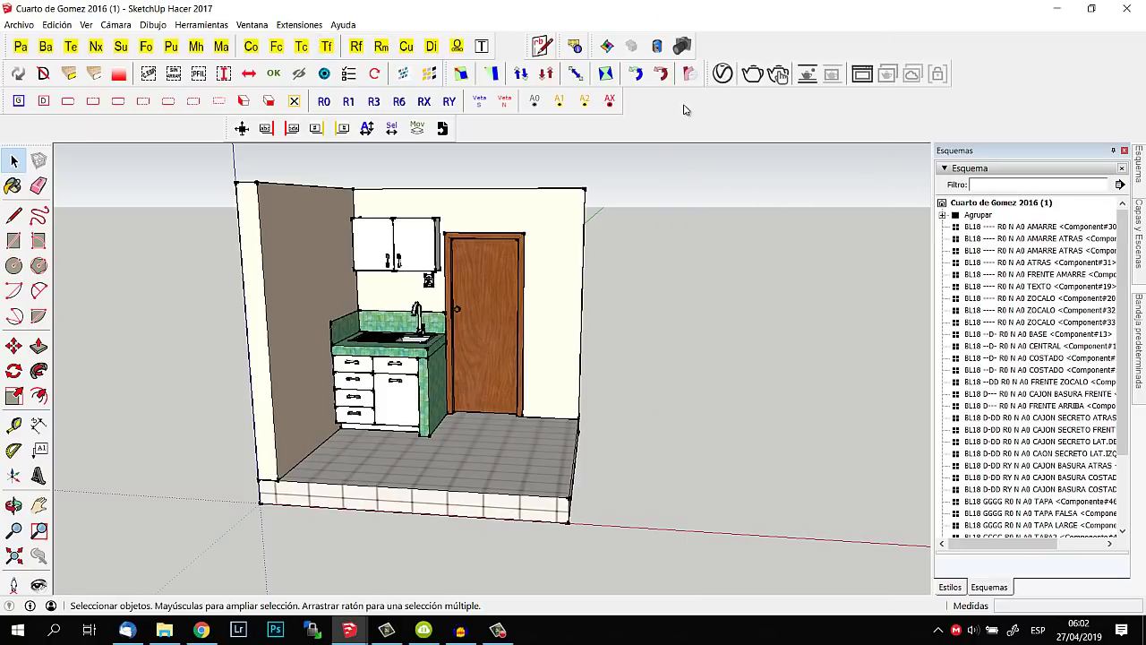
pyautogui.rightClick(683, 105)
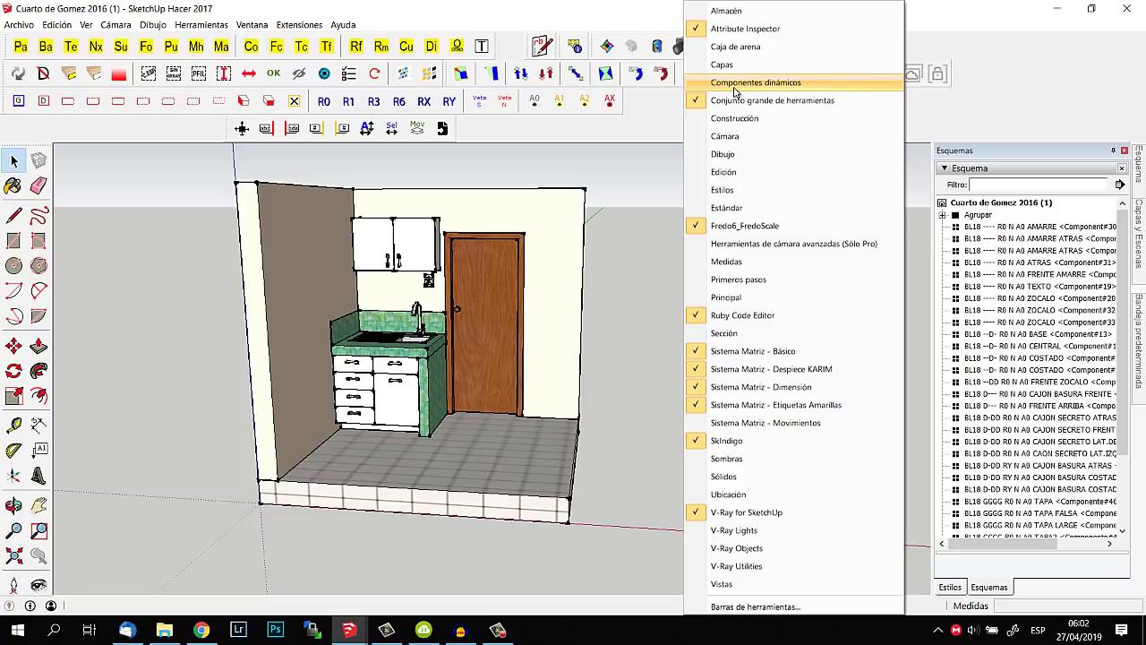
pyautogui.click(734, 86)
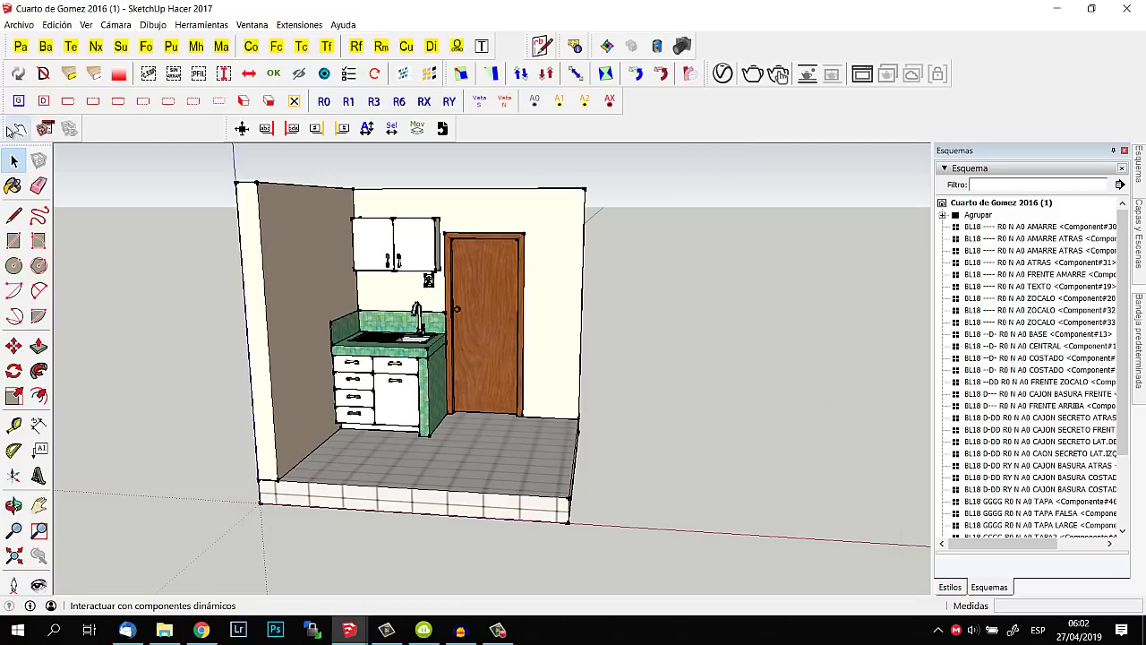
pyautogui.moveTo(5, 128); pyautogui.dragTo(622, 133)
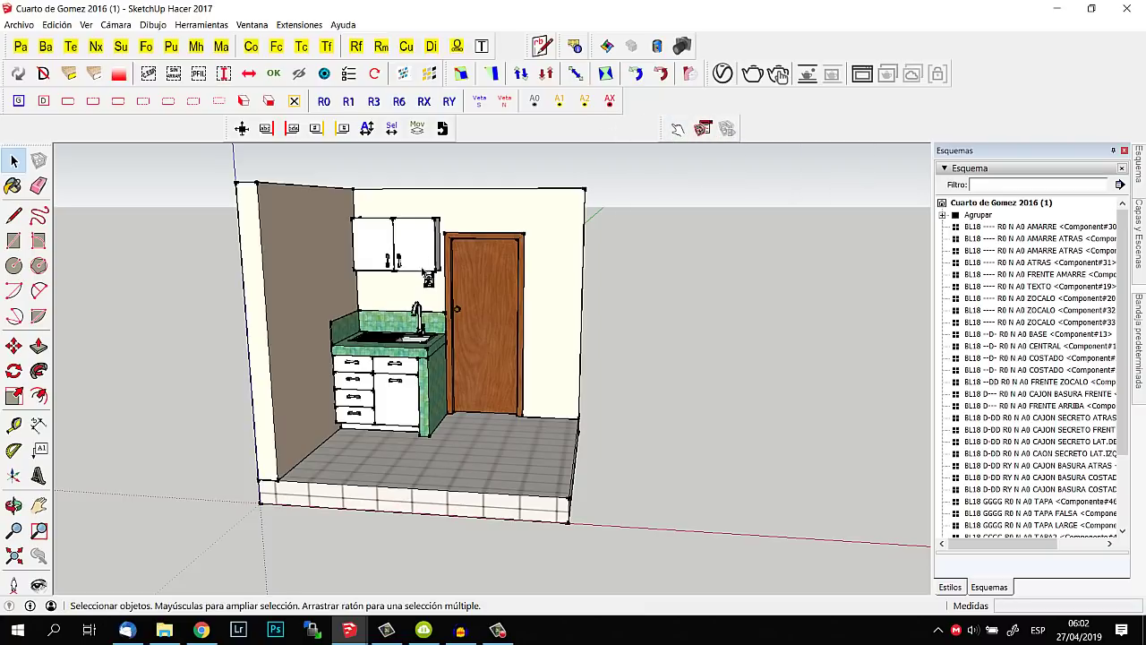
pyautogui.click(678, 128)
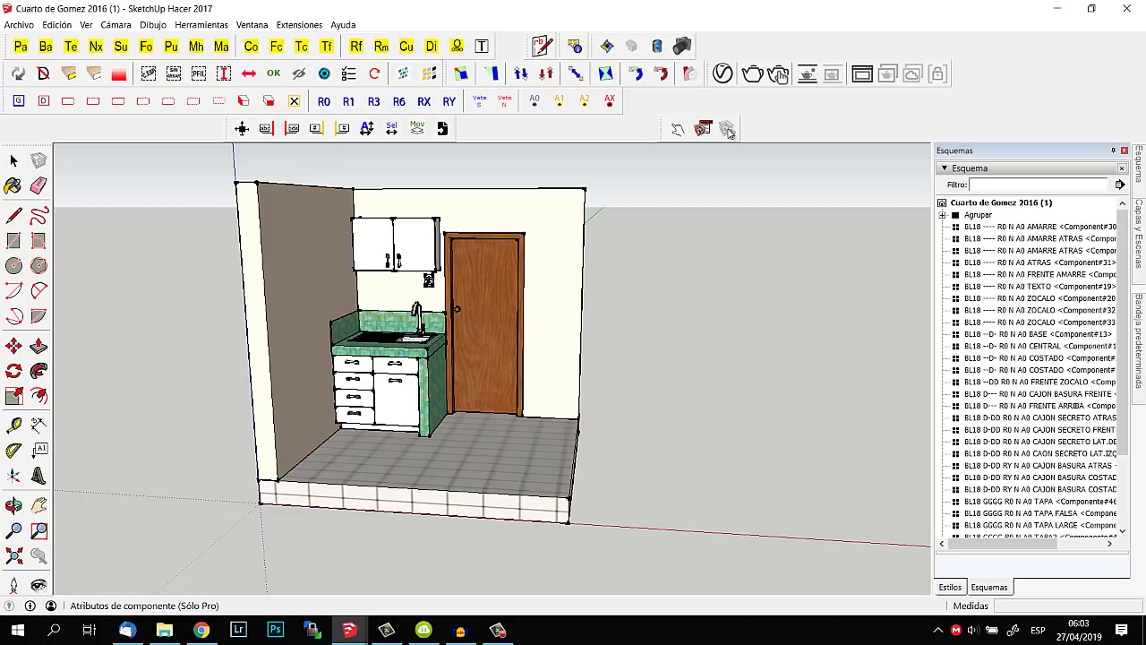
pyautogui.rightClick(634, 131)
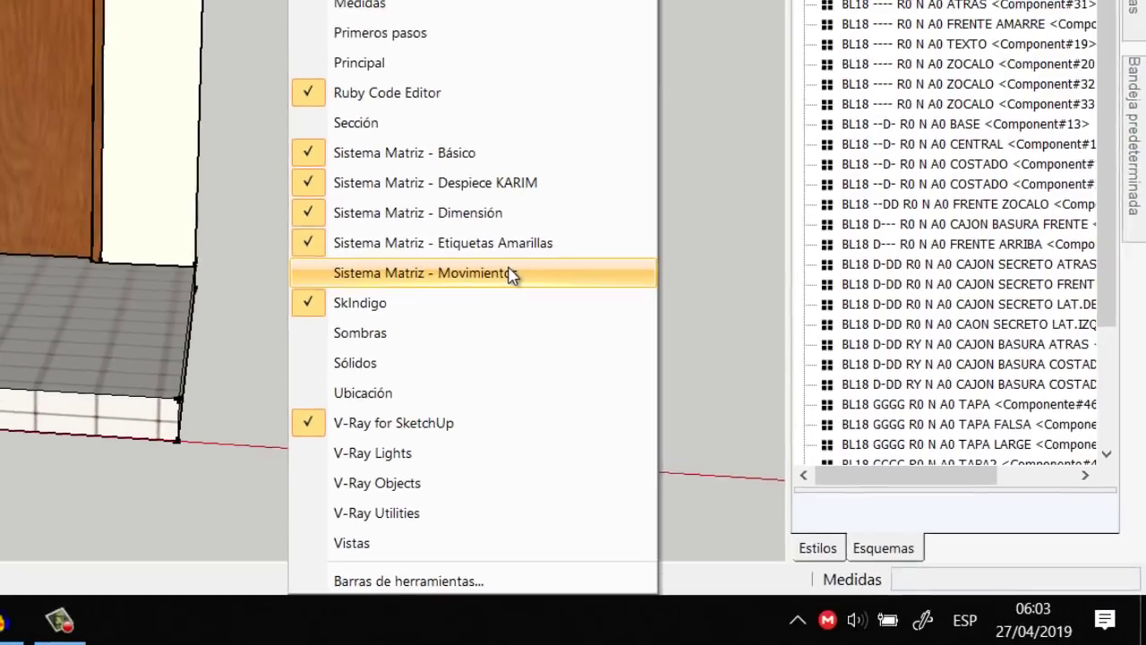
# Place the Movimientos toolbar beside the room, then orbit and zoom in to select the kitchenette.
pyautogui.click(432, 229)
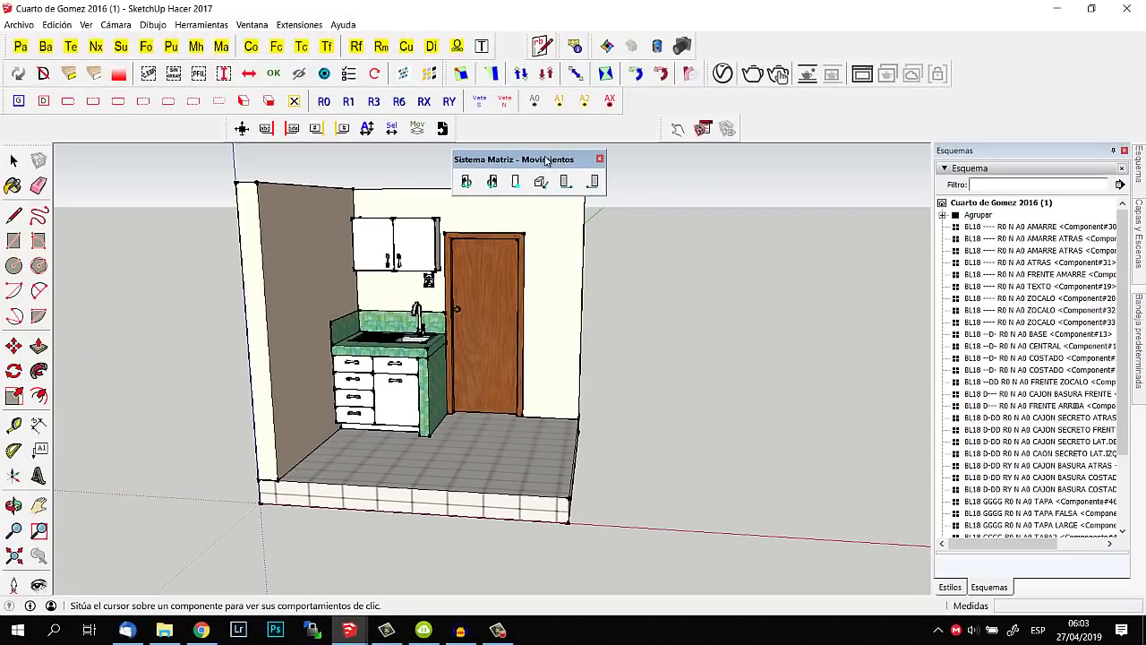
pyautogui.moveTo(545, 160); pyautogui.dragTo(638, 205)
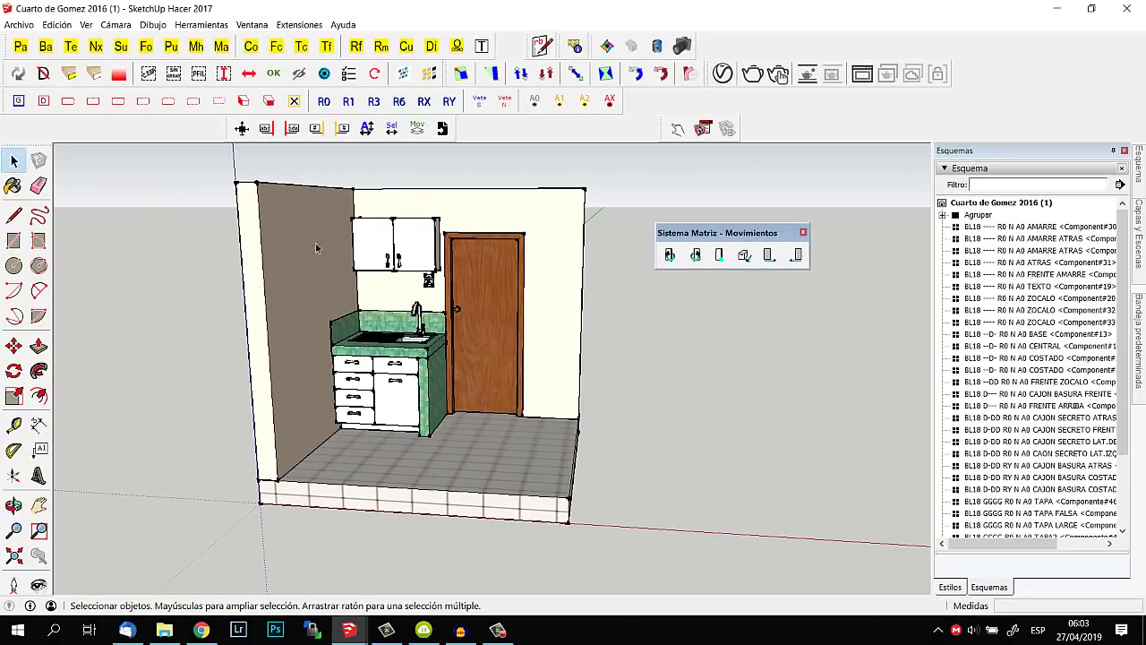
pyautogui.press('o')
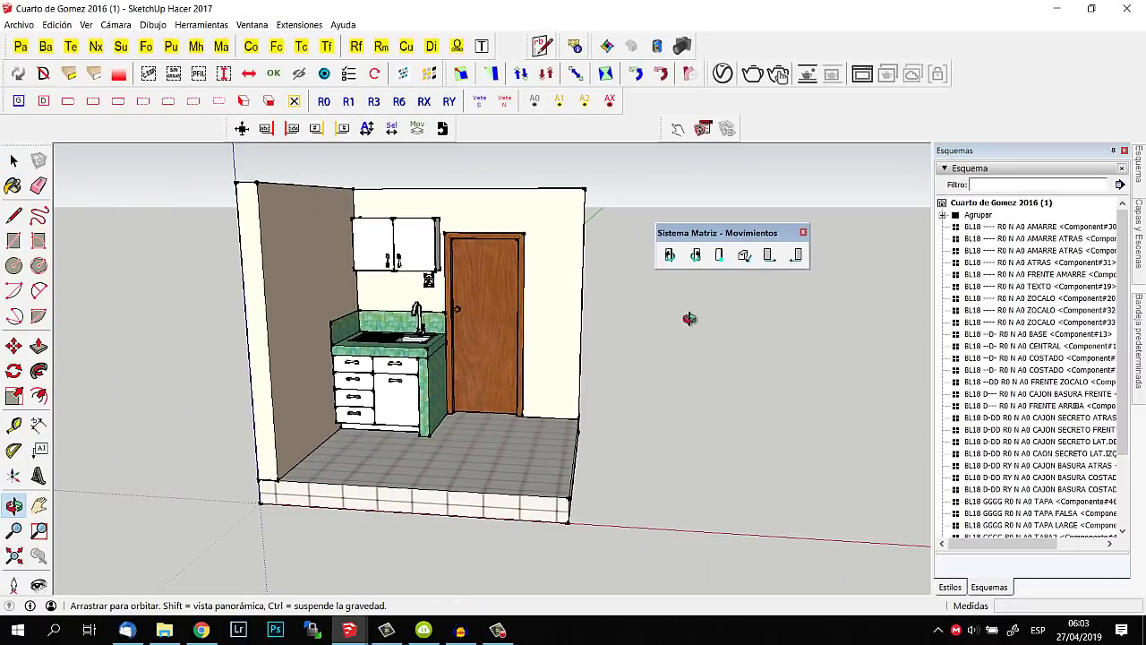
pyautogui.moveTo(365, 248); pyautogui.dragTo(405, 287)
pyautogui.scroll(2, 405, 287)
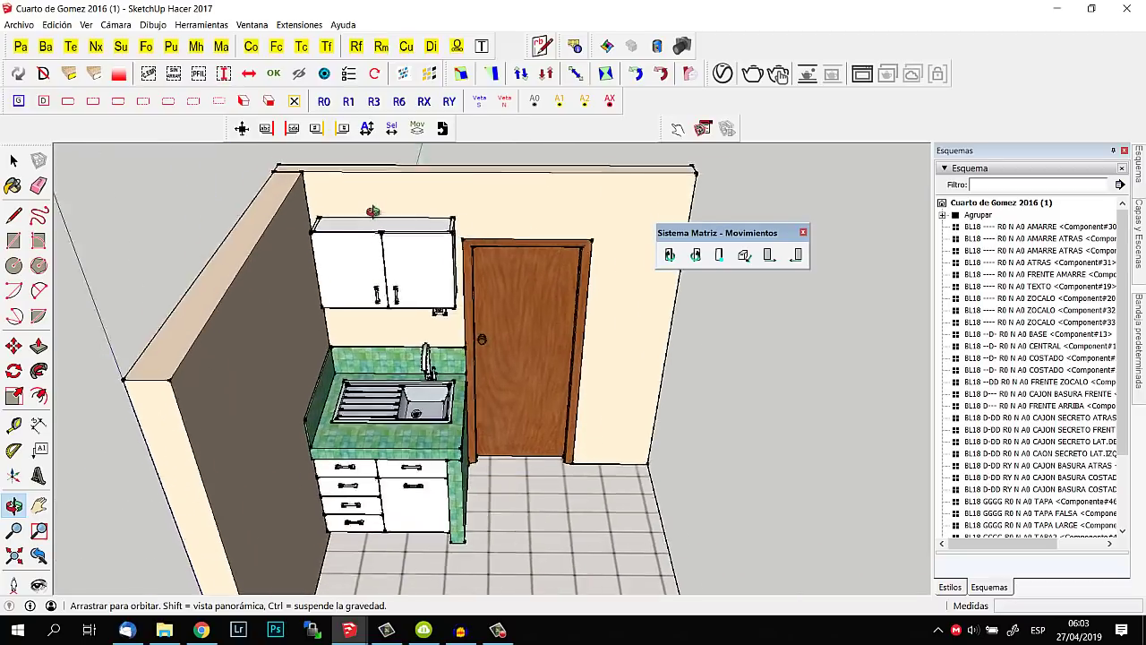
pyautogui.scroll(2, 405, 286)
pyautogui.scroll(2, 405, 286)
pyautogui.press('space')
pyautogui.click(386, 259)
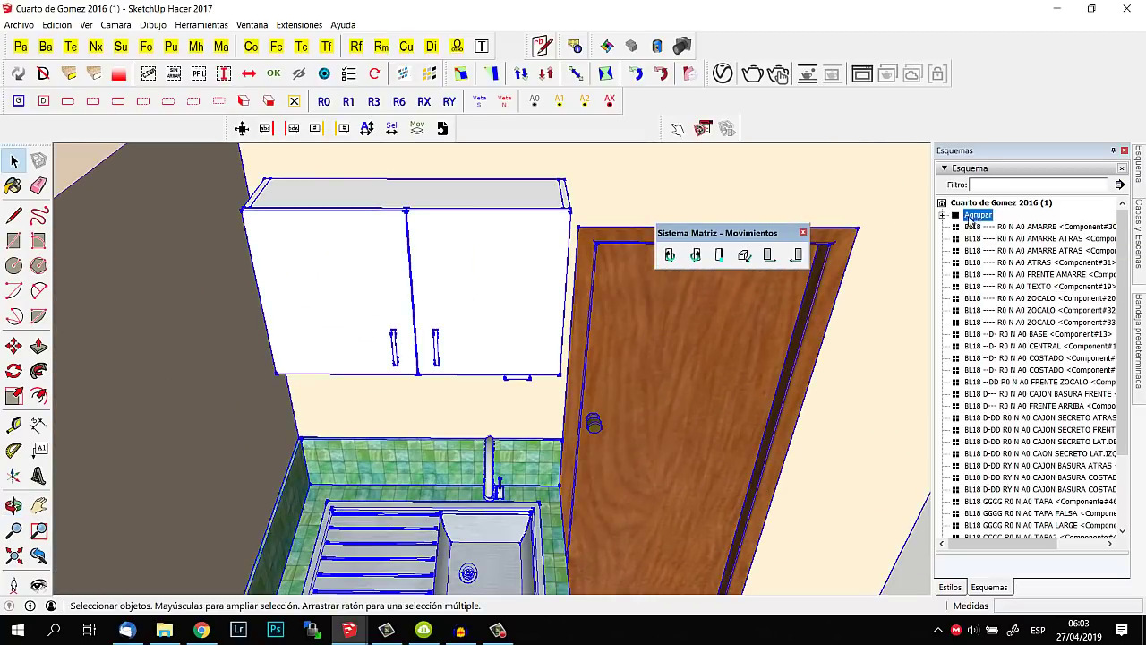
# Enter the upper cabinet group and apply the first Movimientos swing to its left door (PUERTA).
pyautogui.doubleClick(324, 243)
pyautogui.rightClick(332, 239)
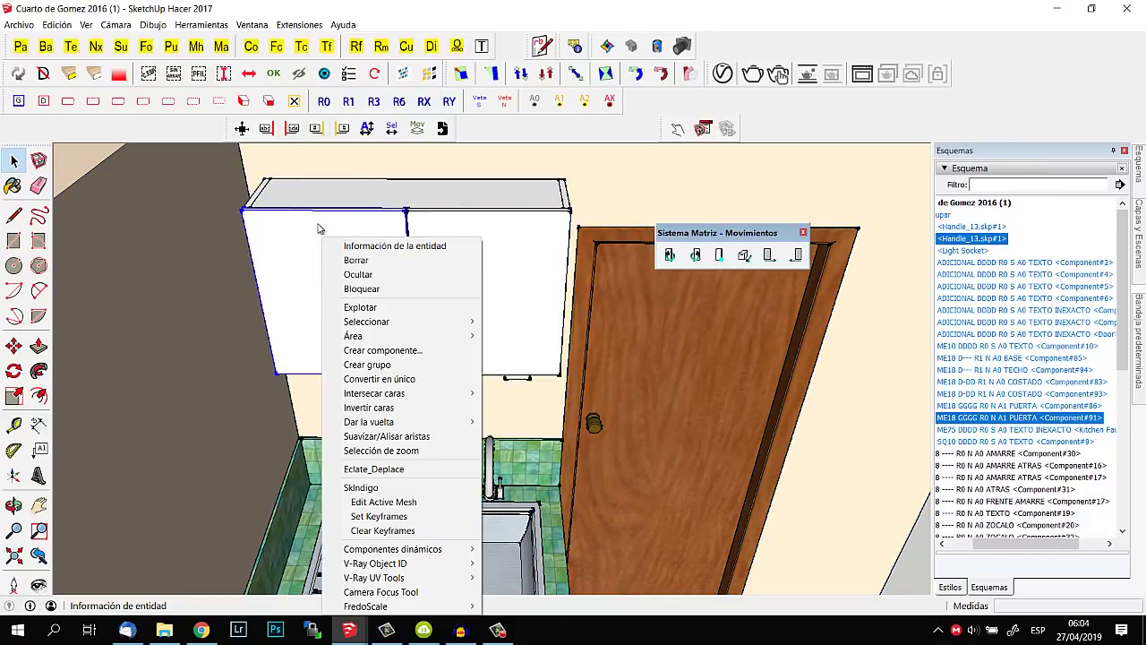
pyautogui.click(426, 243)
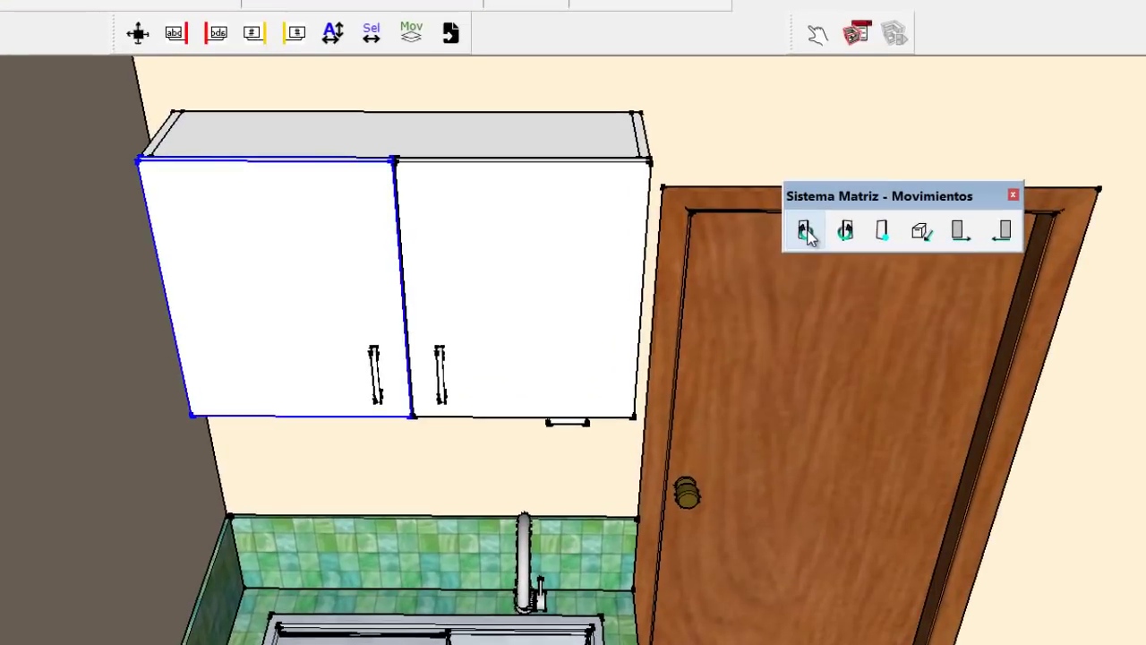
pyautogui.click(804, 231)
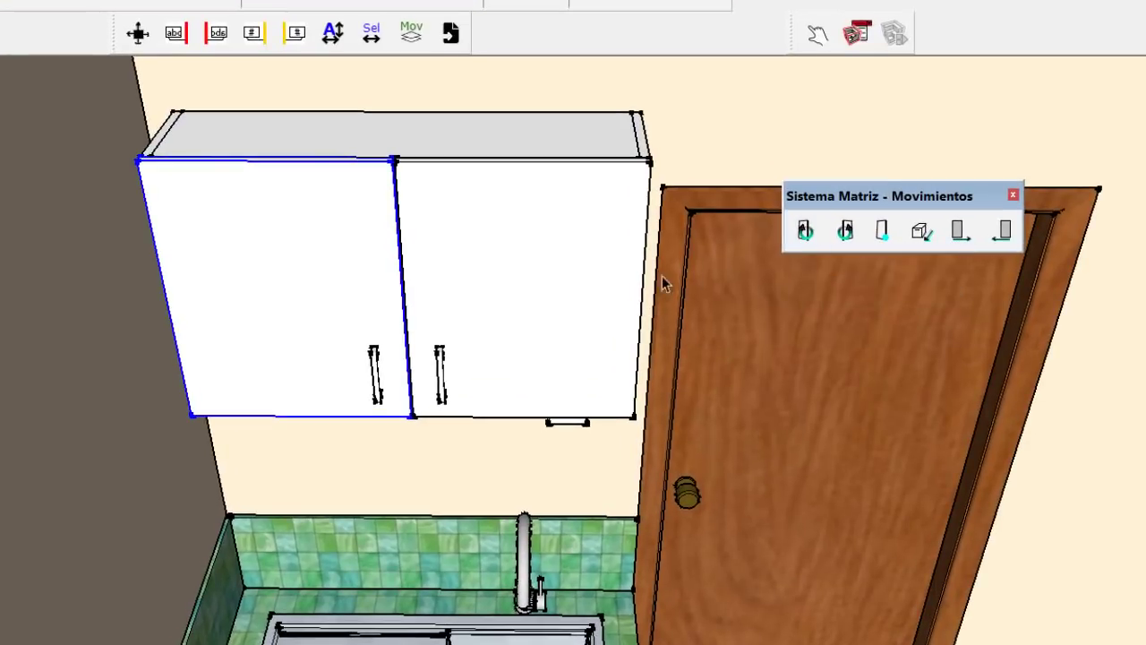
# Swing the left door open and shut three times with Interact, then select it with its handle.
pyautogui.click(819, 36)
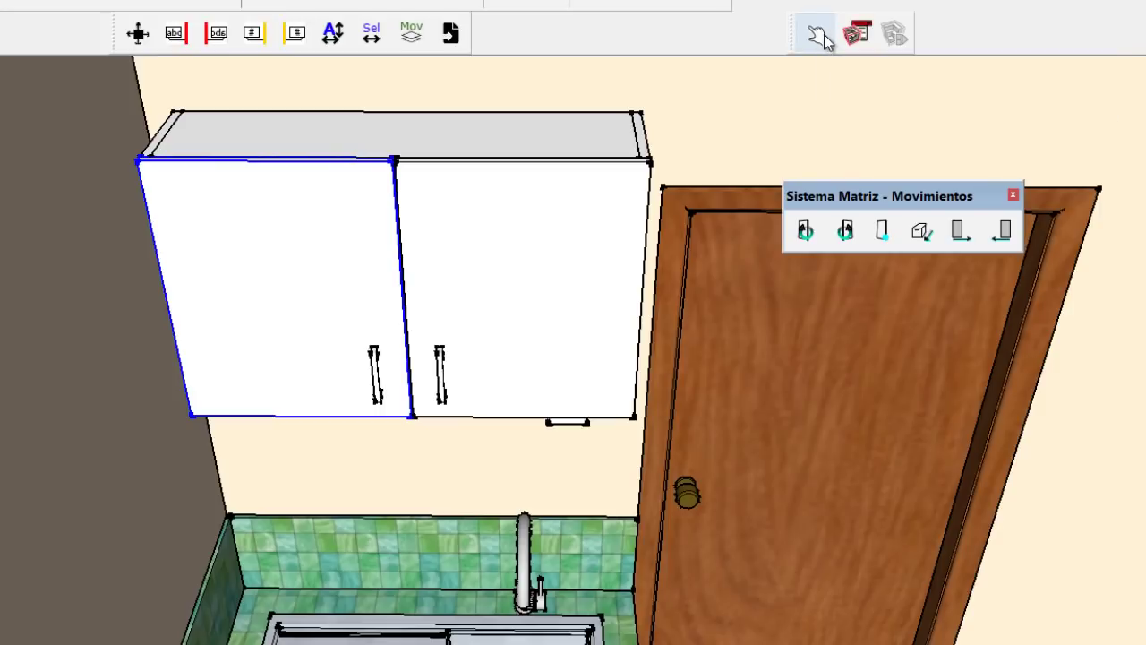
pyautogui.click(313, 221)
pyautogui.click(159, 374)
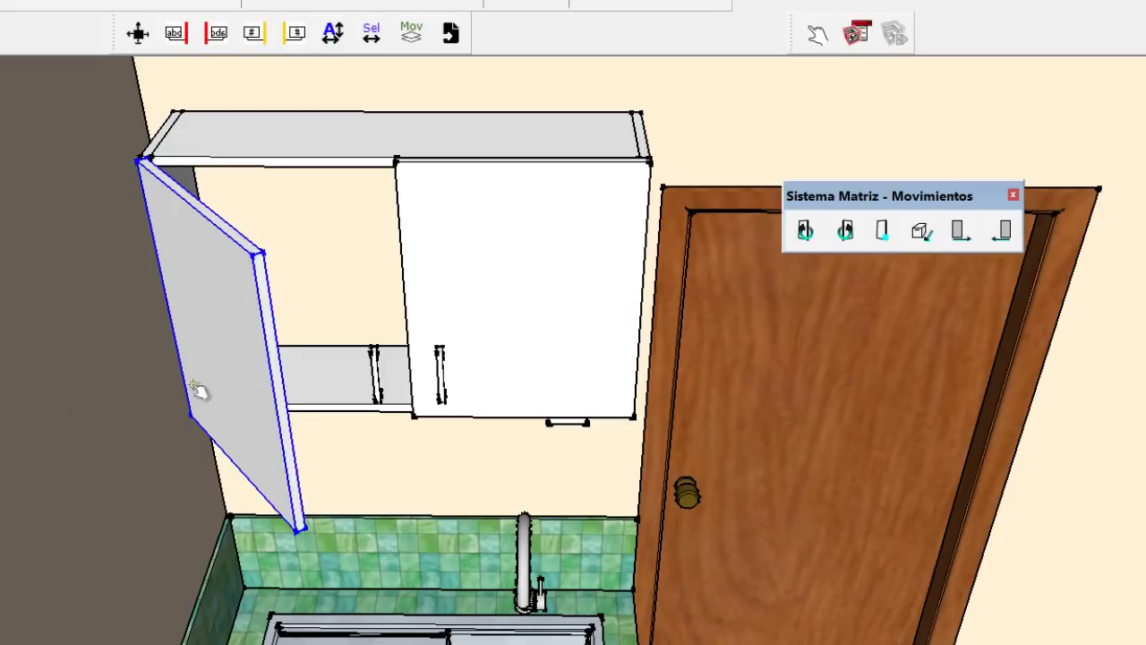
pyautogui.click(346, 223)
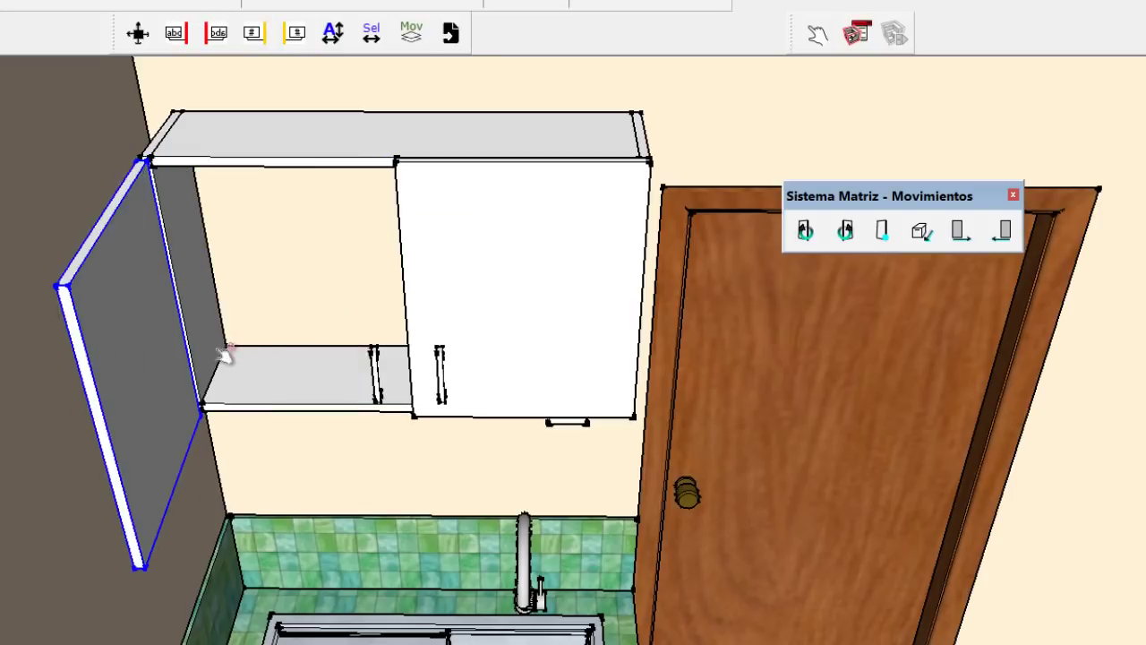
pyautogui.click(146, 337)
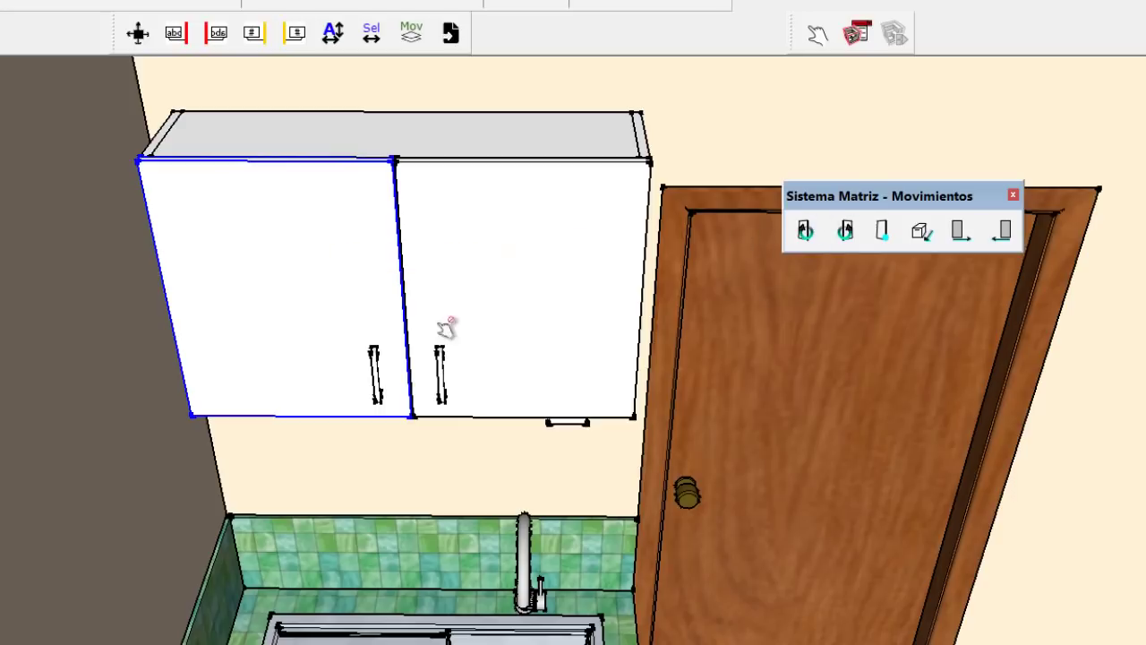
pyautogui.click(344, 285)
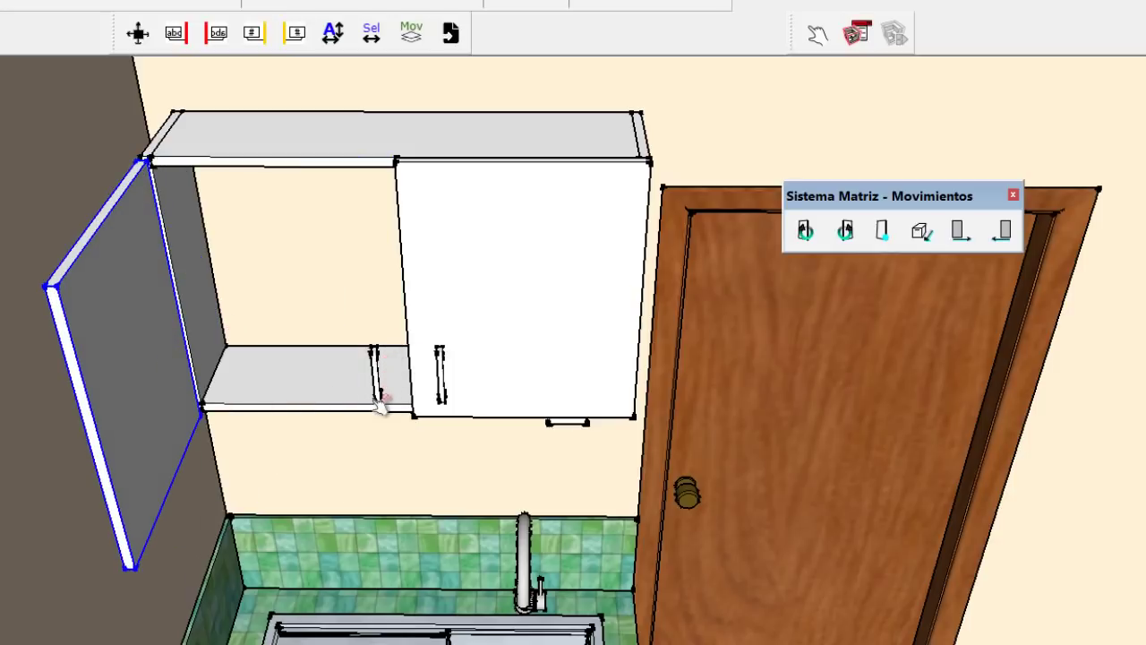
pyautogui.click(159, 358)
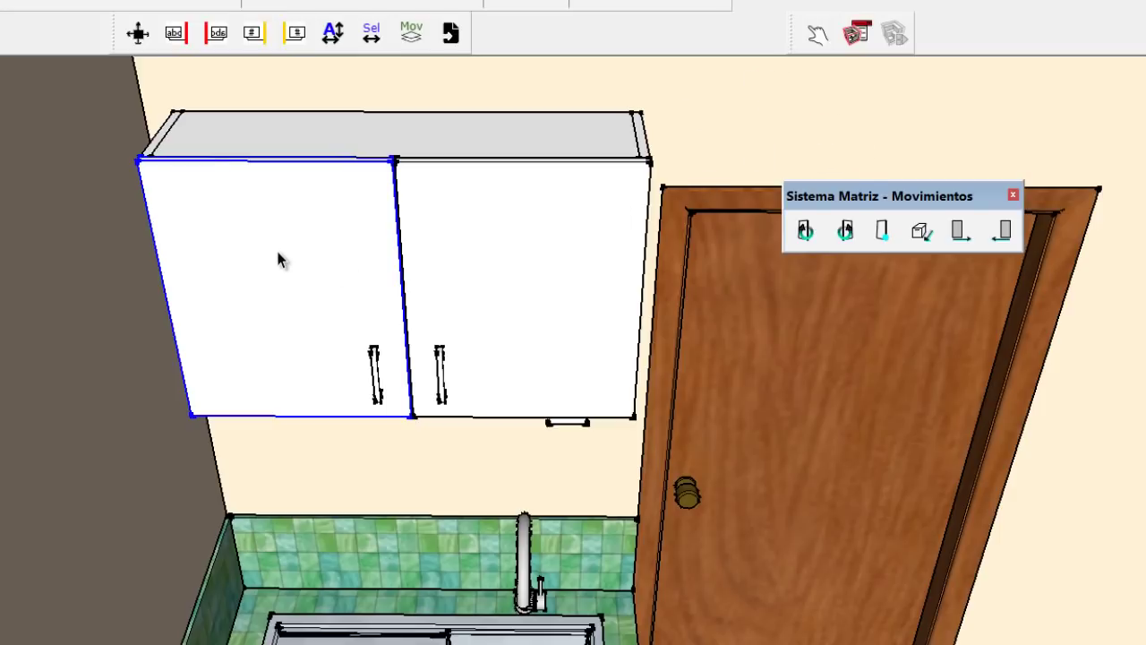
pyautogui.click(376, 371)
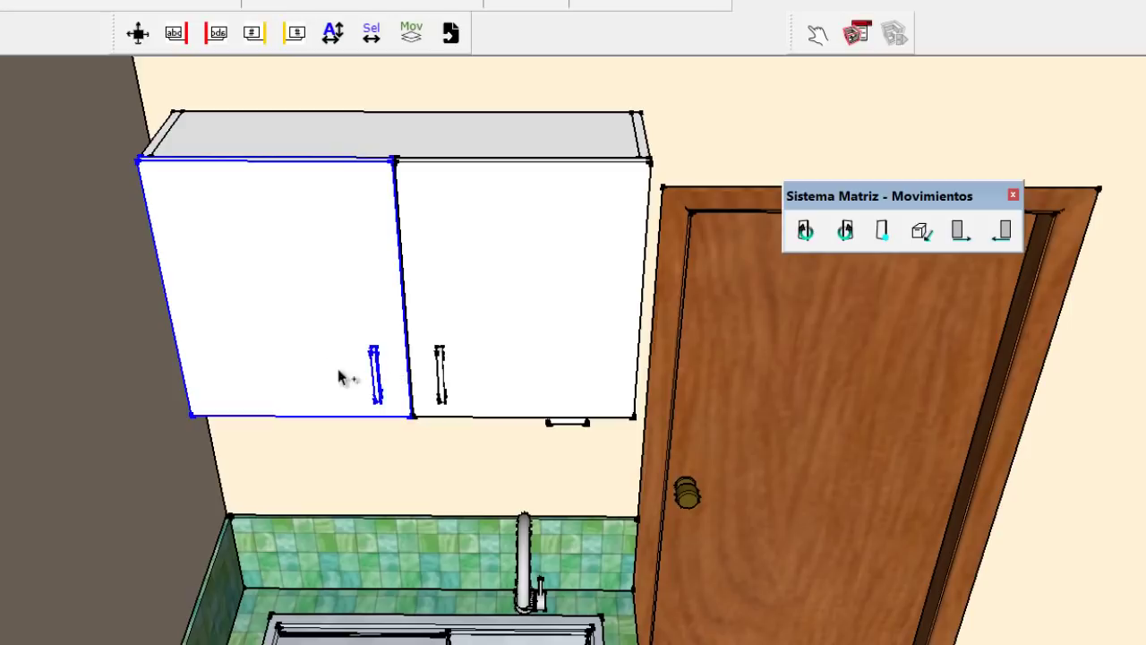
pyautogui.rightClick(304, 247)
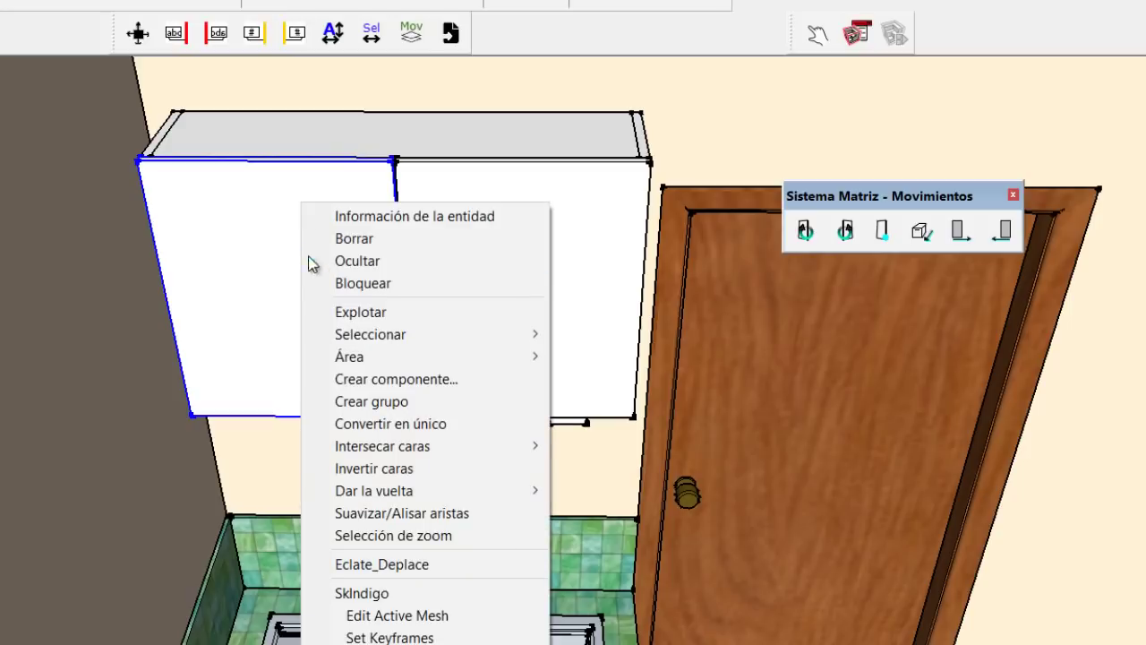
# Group the left door with its handle, reapply the swing and test it, then select the right door.
pyautogui.click(371, 401)
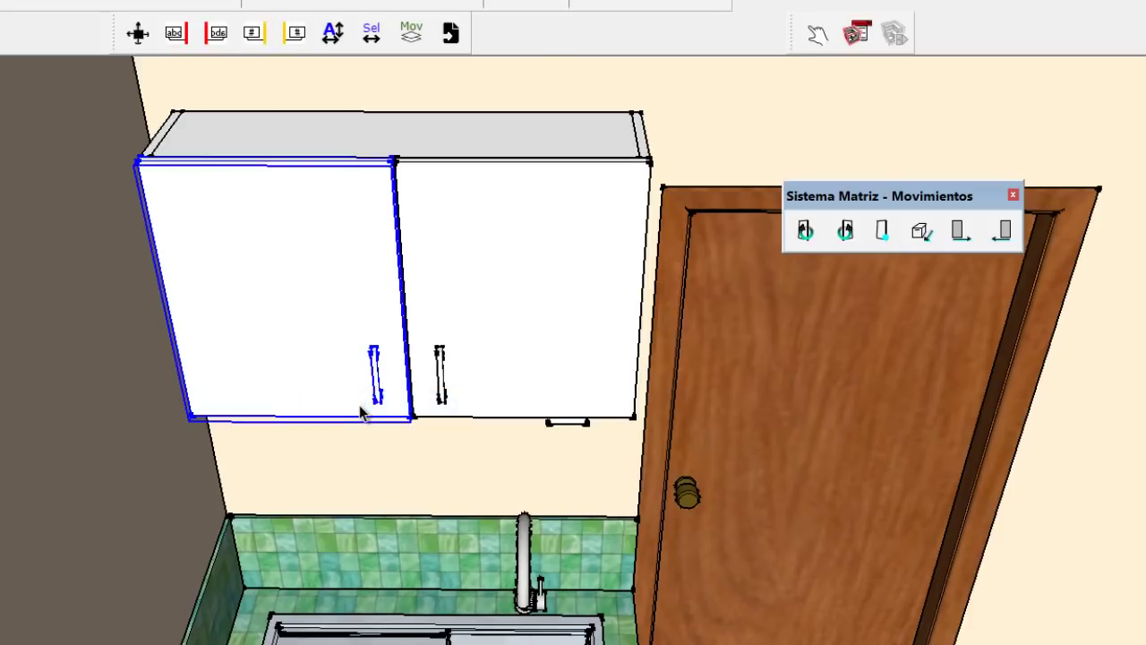
pyautogui.click(804, 232)
pyautogui.click(272, 274)
pyautogui.click(128, 334)
pyautogui.click(340, 278)
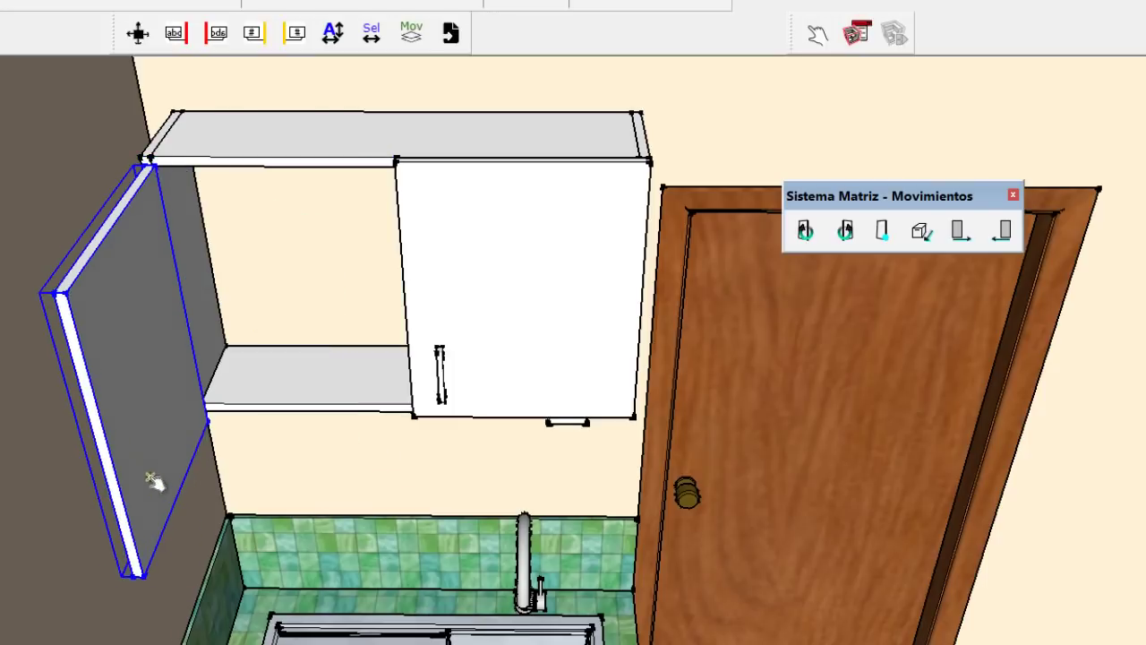
pyautogui.click(141, 298)
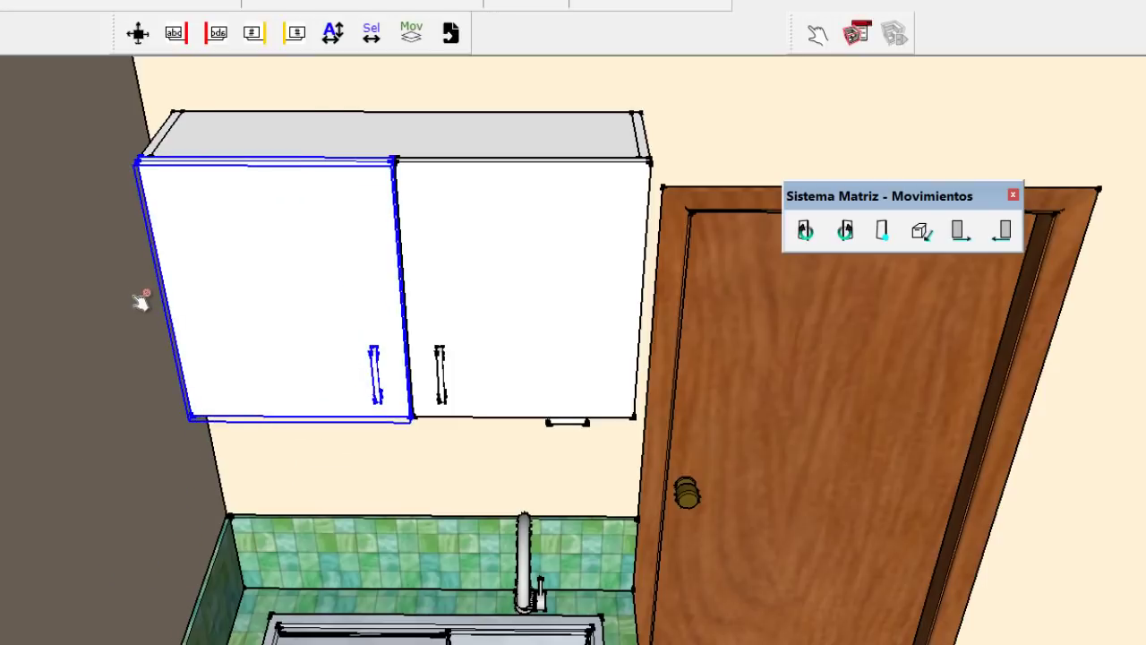
pyautogui.click(515, 266)
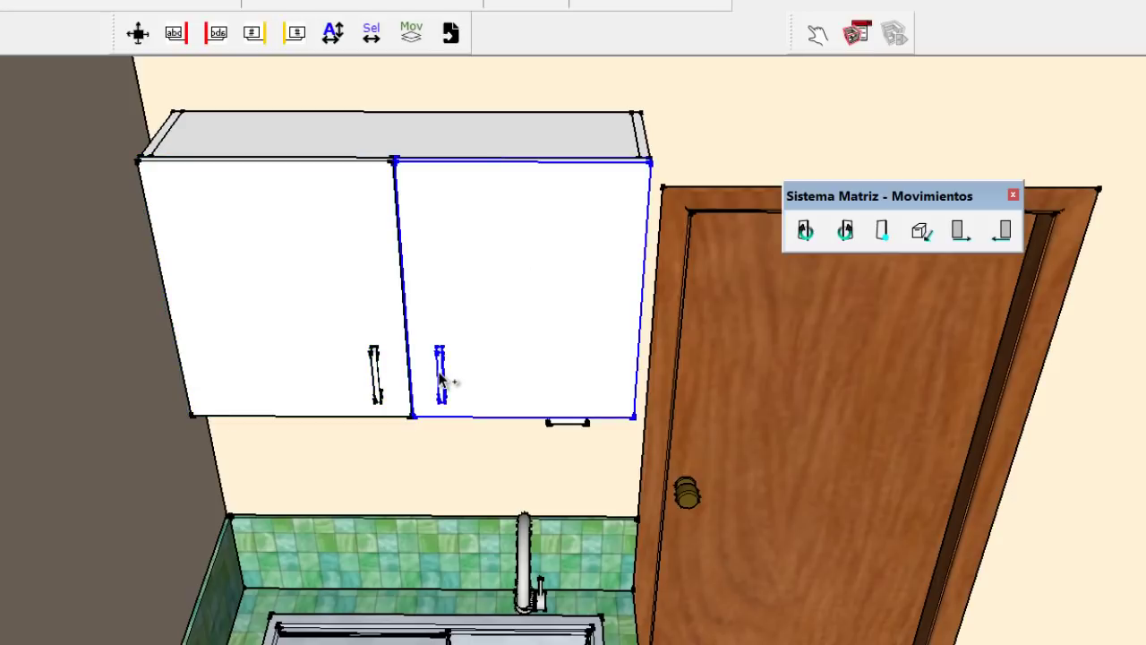
# Group the right door with its handle, add the swing movement, and test it opening and closing.
pyautogui.rightClick(464, 218)
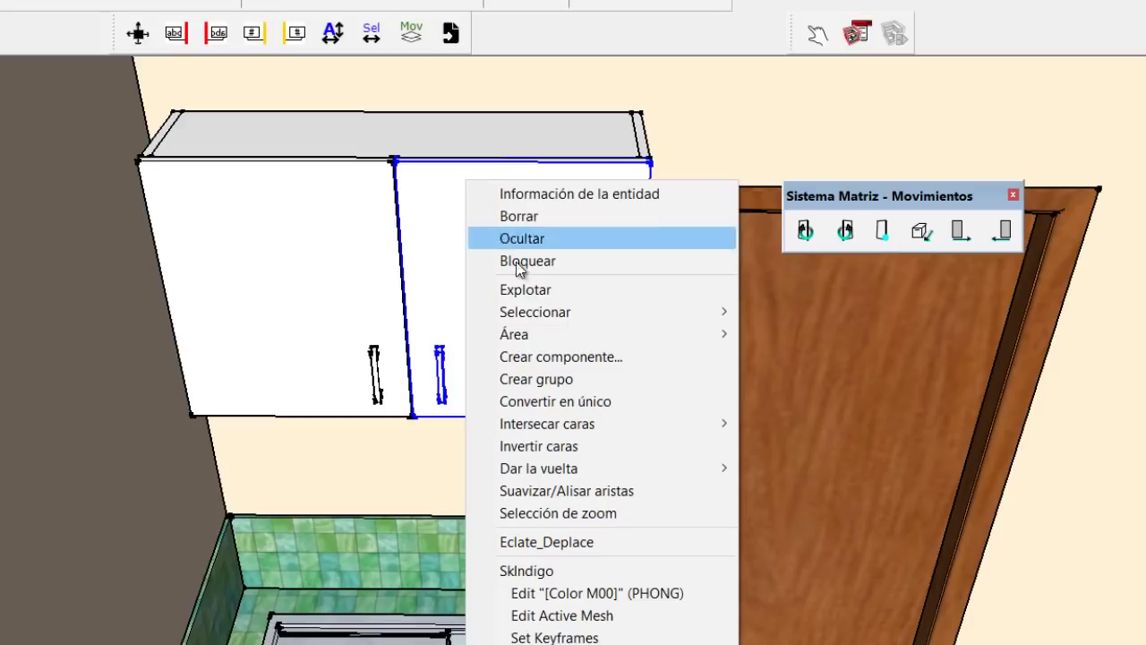
pyautogui.click(531, 379)
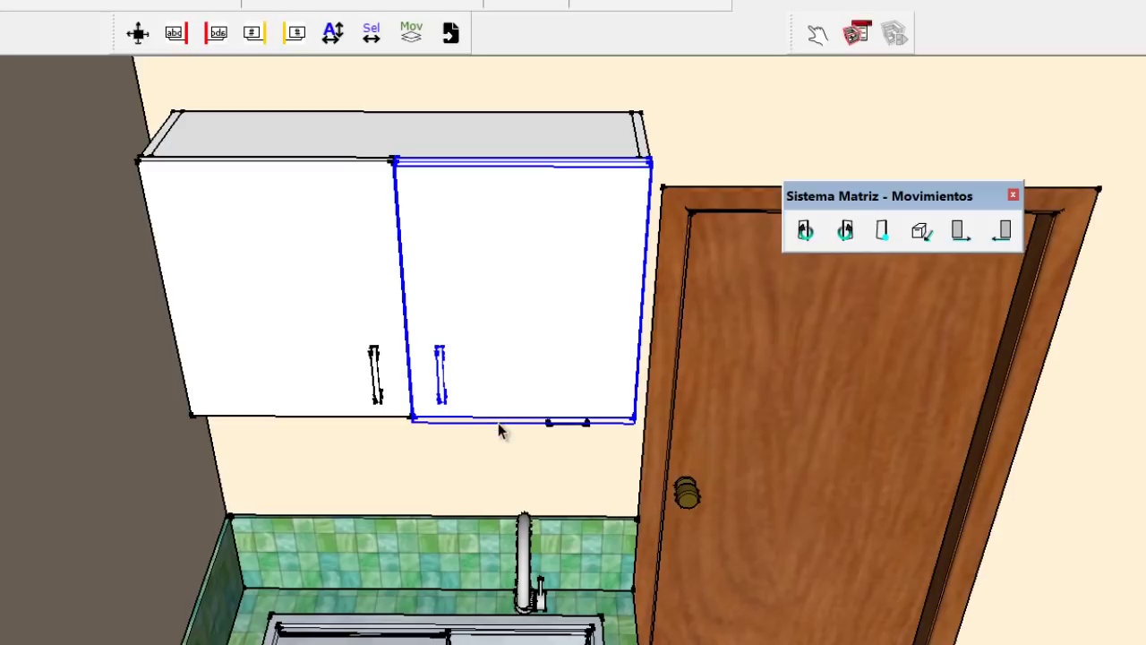
pyautogui.click(816, 36)
pyautogui.click(816, 34)
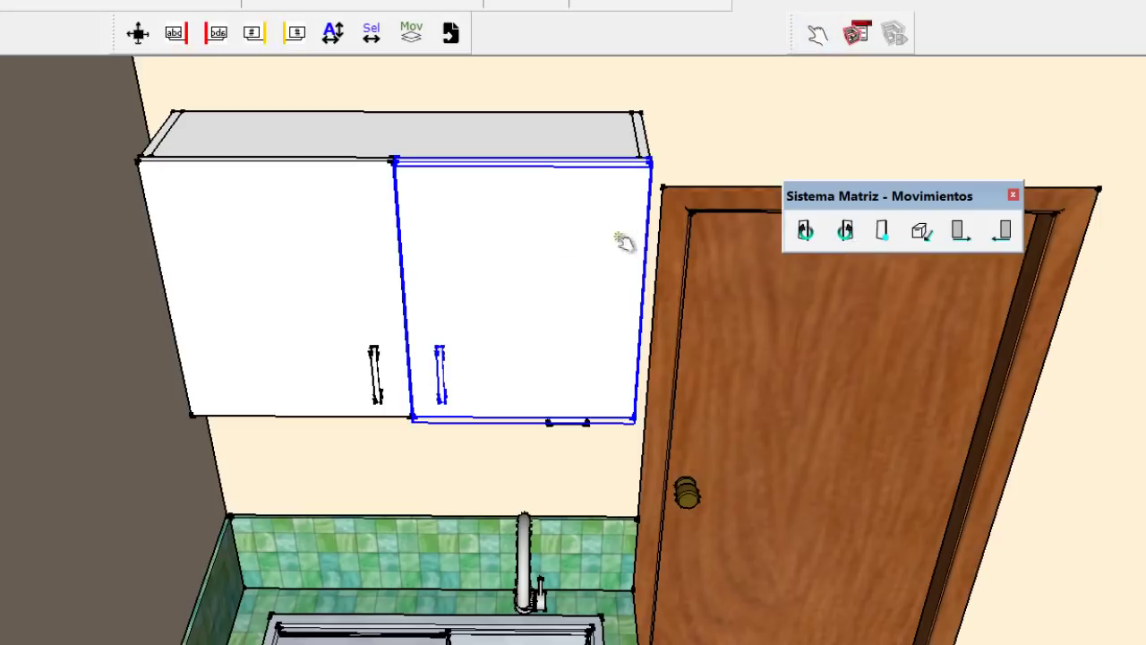
pyautogui.click(528, 240)
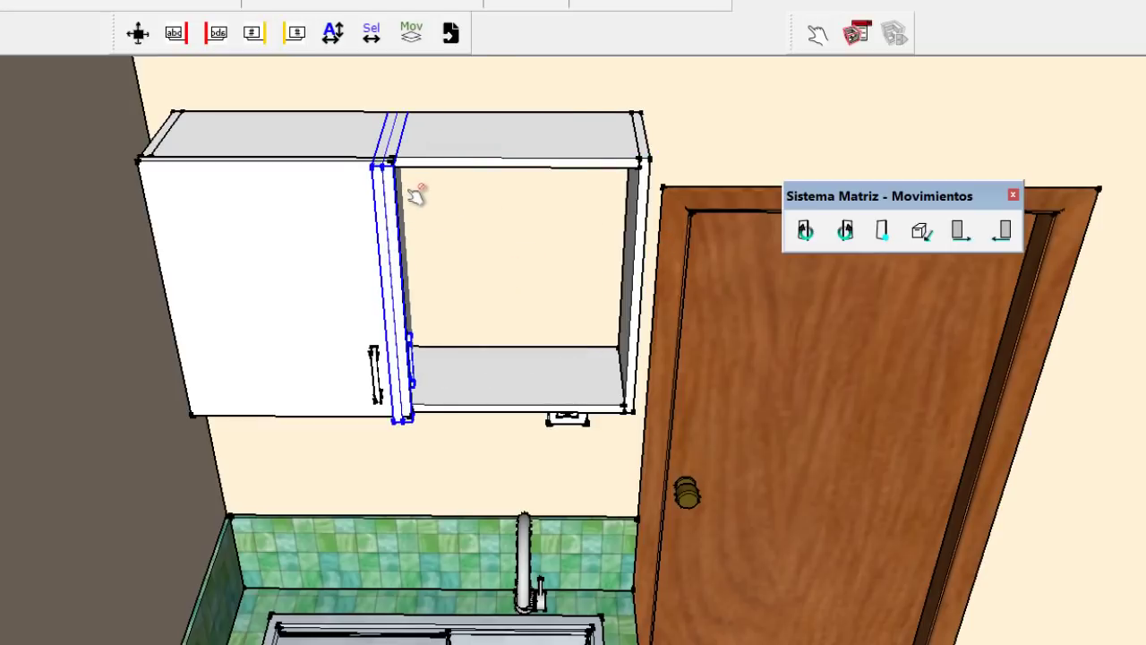
pyautogui.click(399, 141)
pyautogui.click(432, 249)
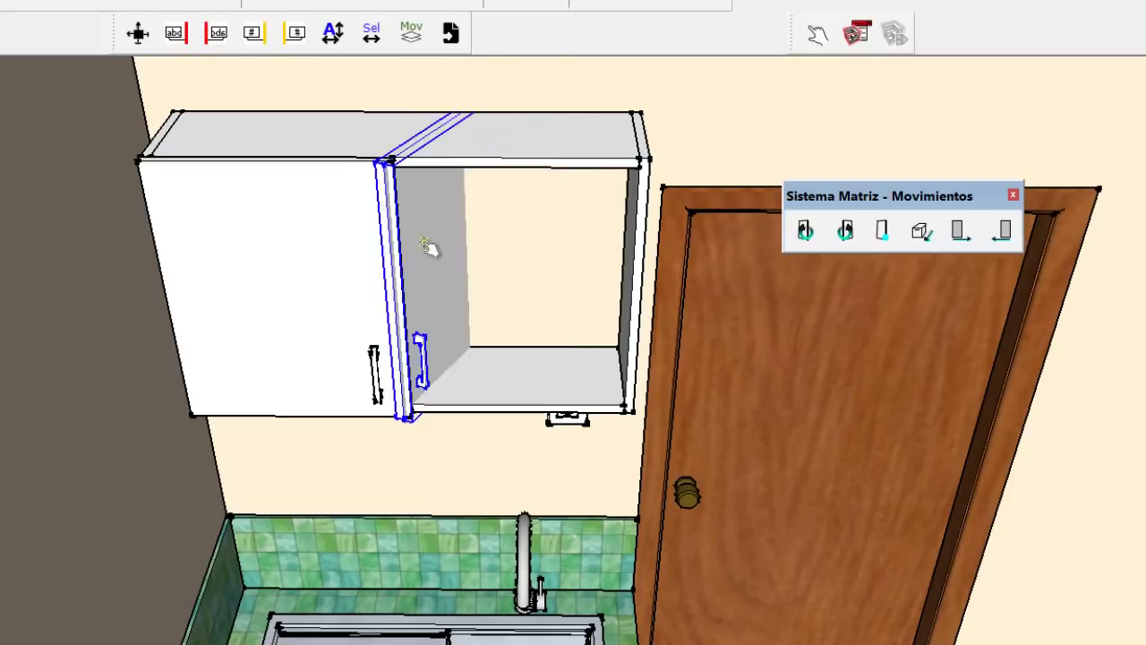
pyautogui.click(398, 171)
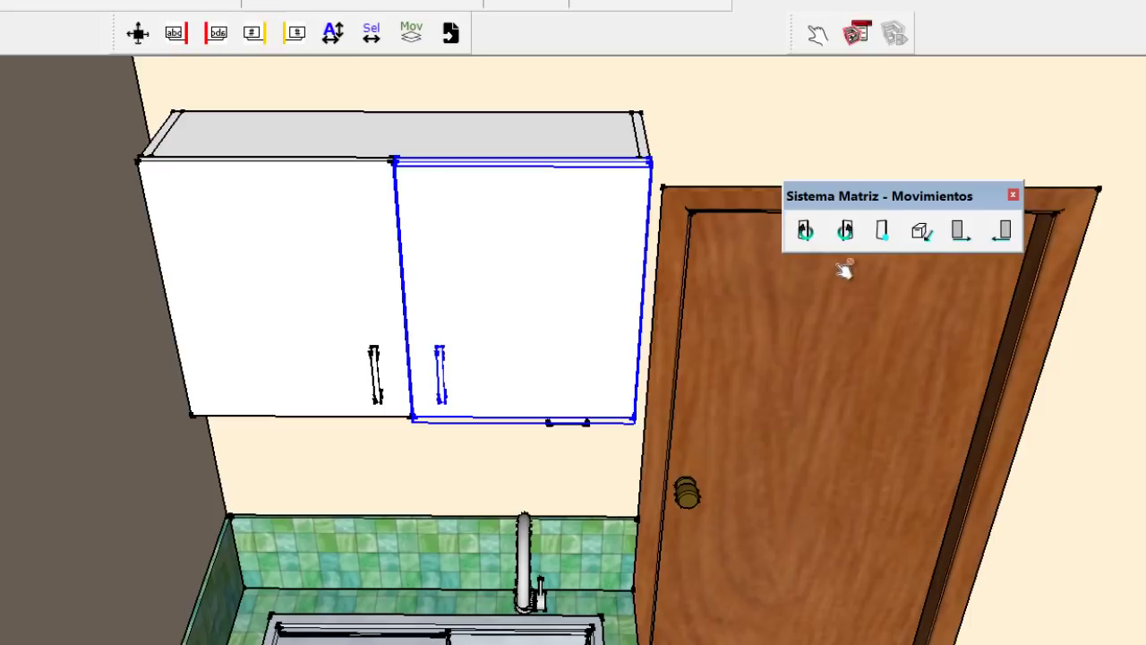
# Use Cambiar eje to hinge the right door on its outer edge, test it, and reapply the swing.
pyautogui.click(881, 232)
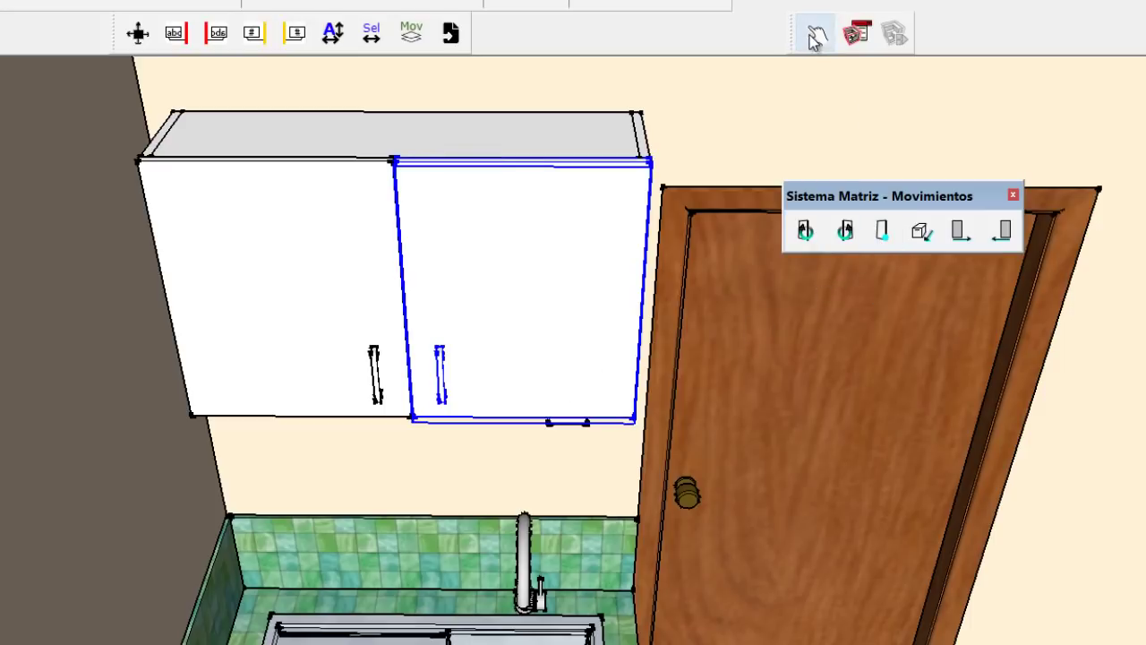
pyautogui.click(493, 246)
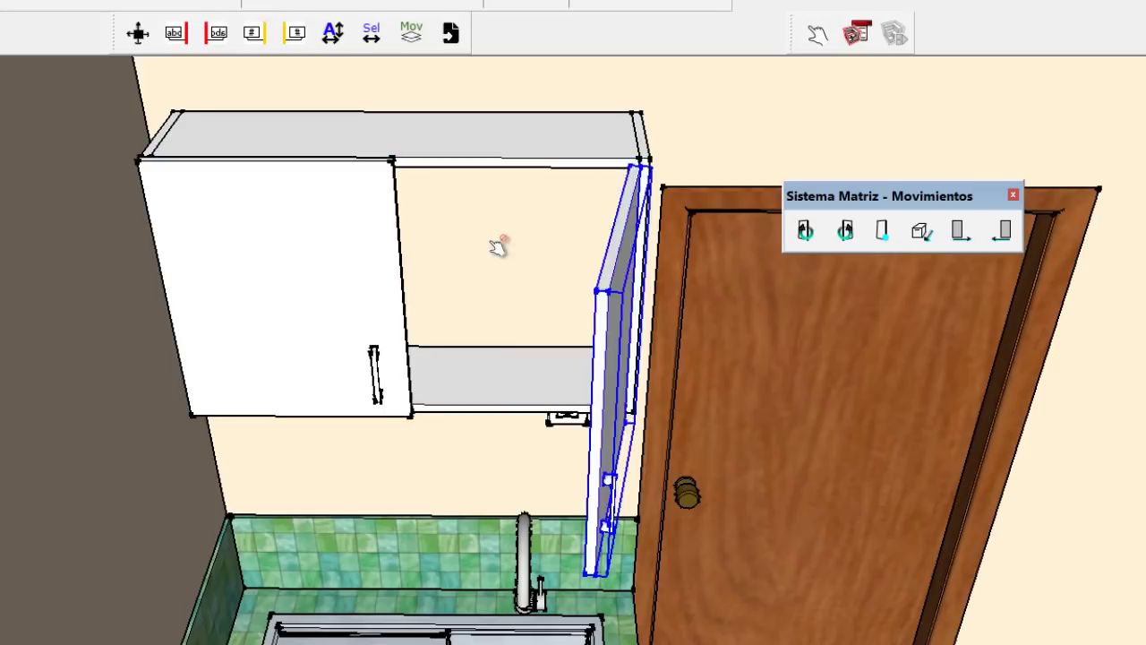
pyautogui.click(654, 269)
pyautogui.click(507, 250)
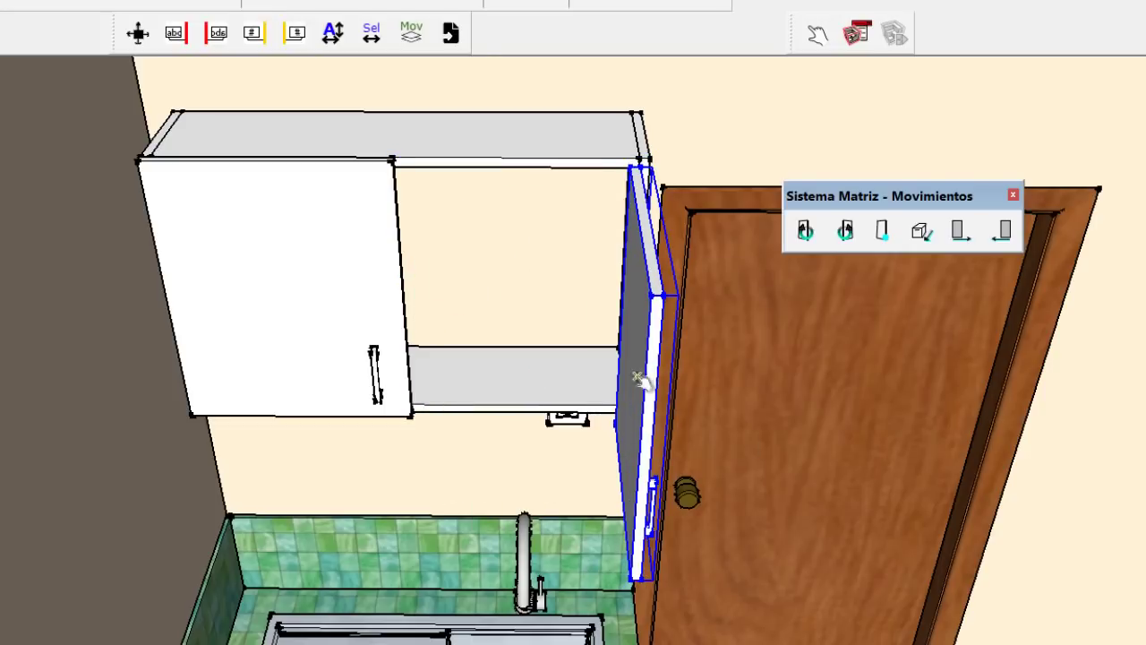
pyautogui.click(653, 304)
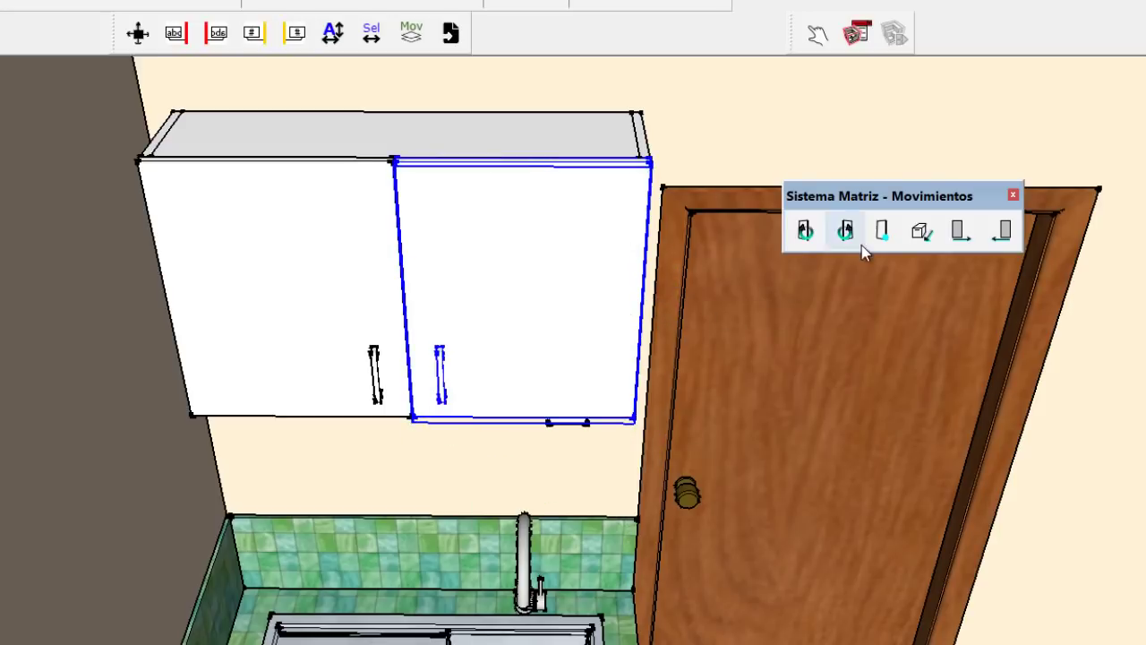
pyautogui.click(805, 232)
# Bring the kitchen into a centred front view, click the wall and select everything with Ctrl+A.
pyautogui.scroll(-2, 537, 298)
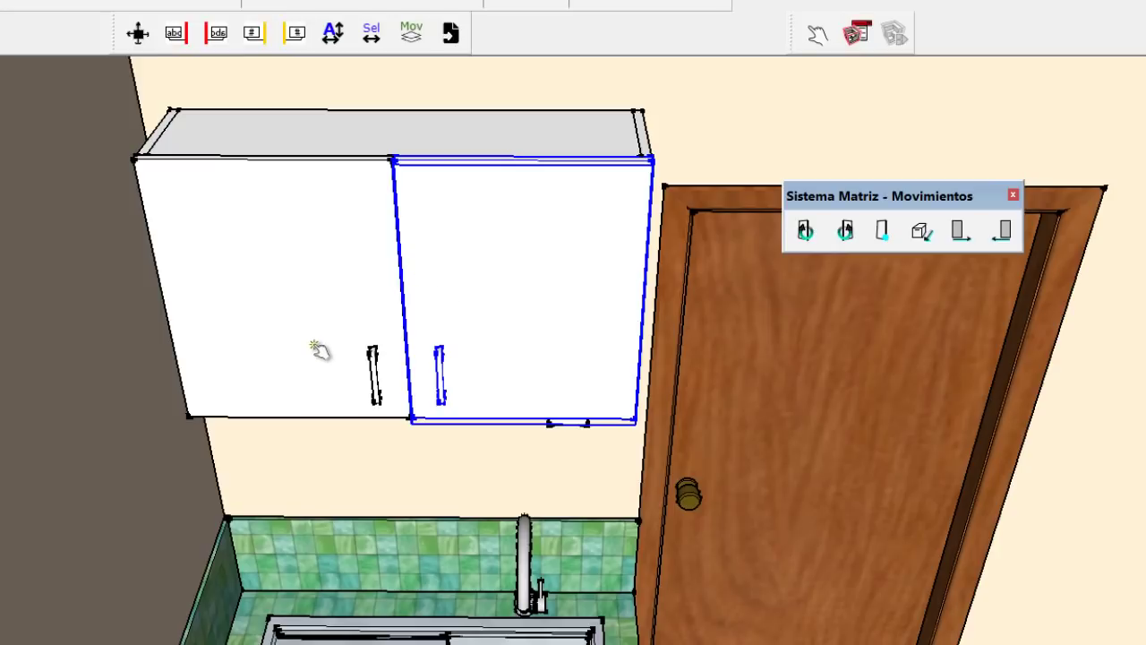
pyautogui.scroll(-1, 315, 357)
pyautogui.scroll(-2, 315, 358)
pyautogui.scroll(-1, 312, 358)
pyautogui.scroll(-1, 309, 359)
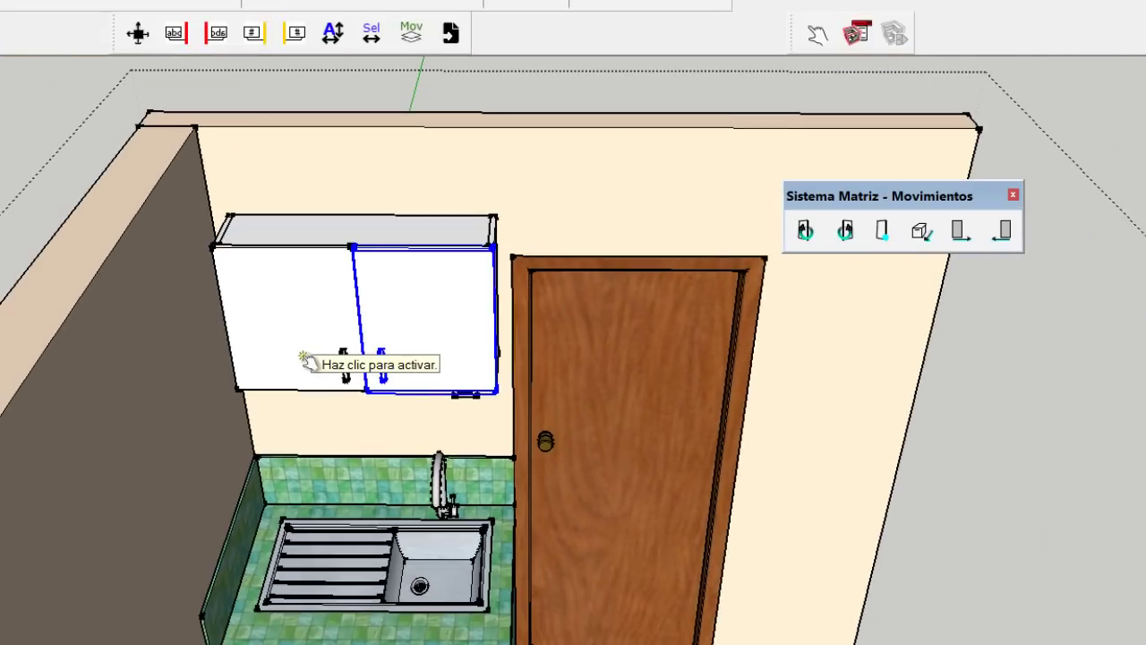
pyautogui.scroll(-1, 305, 361)
pyautogui.scroll(-1, 305, 361)
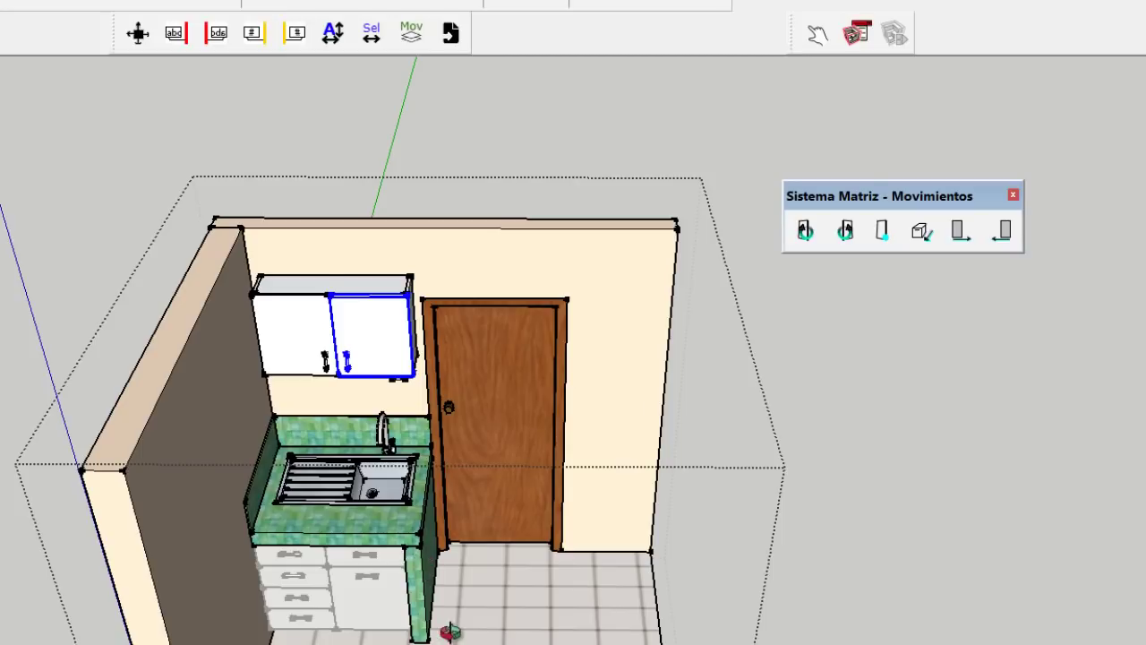
pyautogui.moveTo(452, 632); pyautogui.dragTo(297, 527, button='middle')
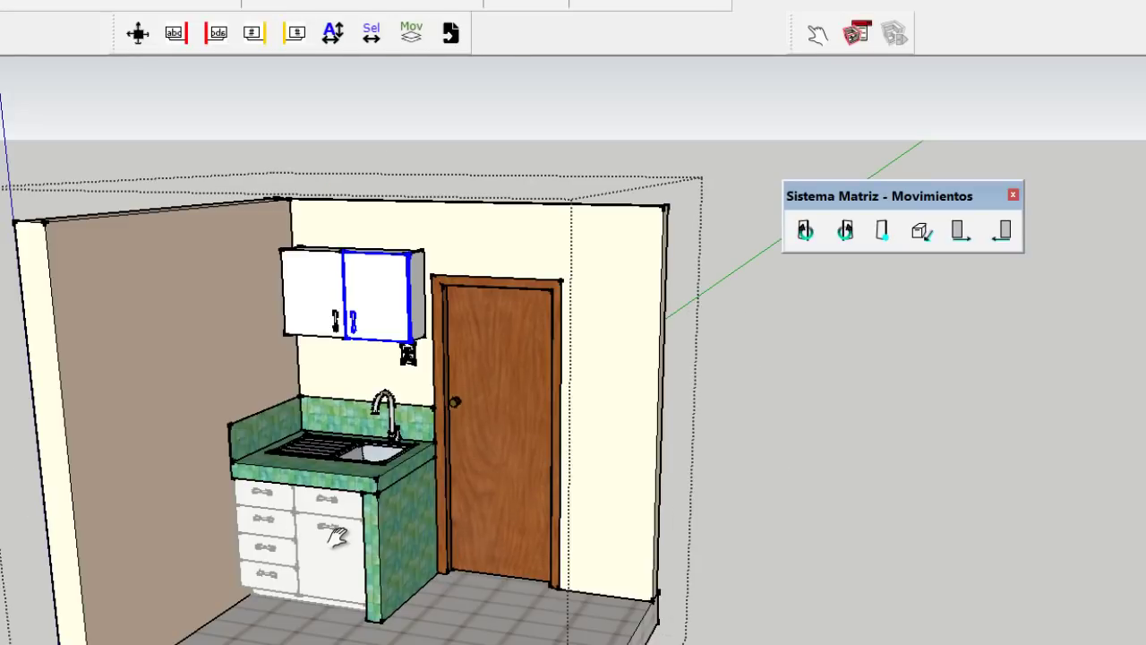
pyautogui.keyDown('shift'); pyautogui.moveTo(336, 535); pyautogui.dragTo(416, 563, button='middle'); pyautogui.keyUp('shift')
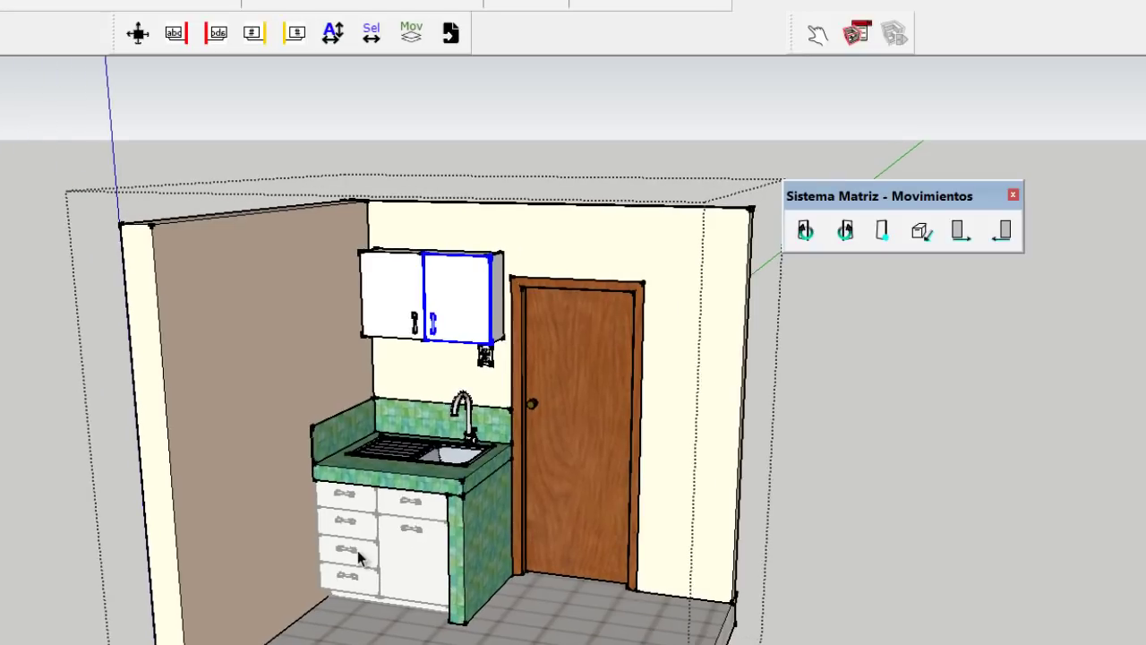
pyautogui.scroll(1, 347, 530)
pyautogui.scroll(1, 340, 521)
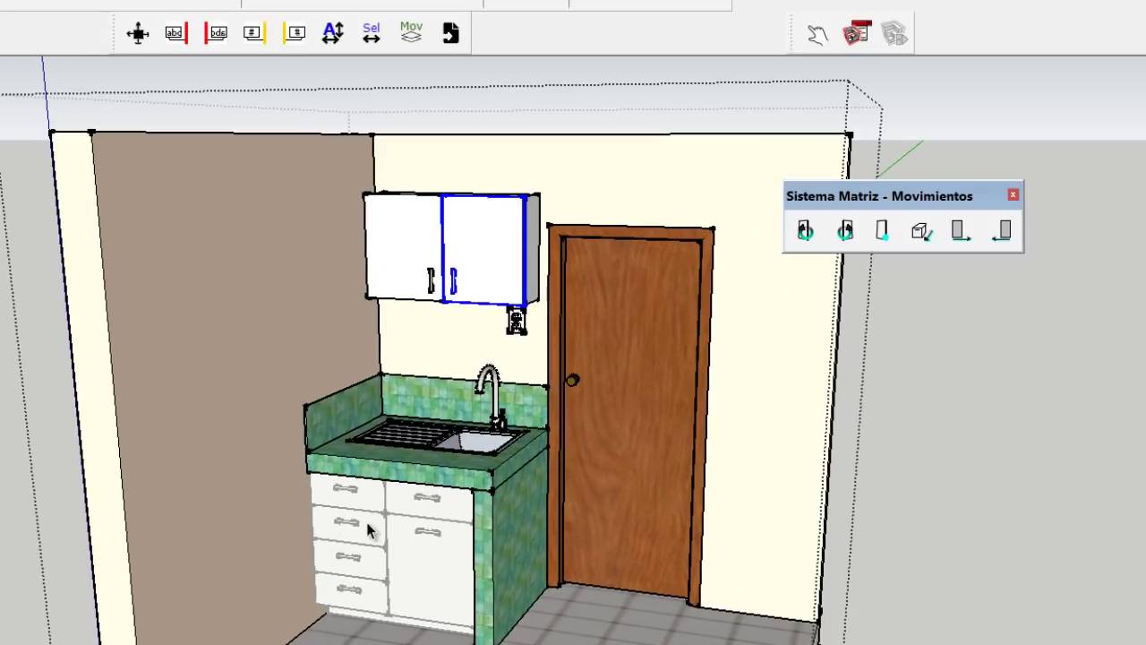
pyautogui.click(210, 522)
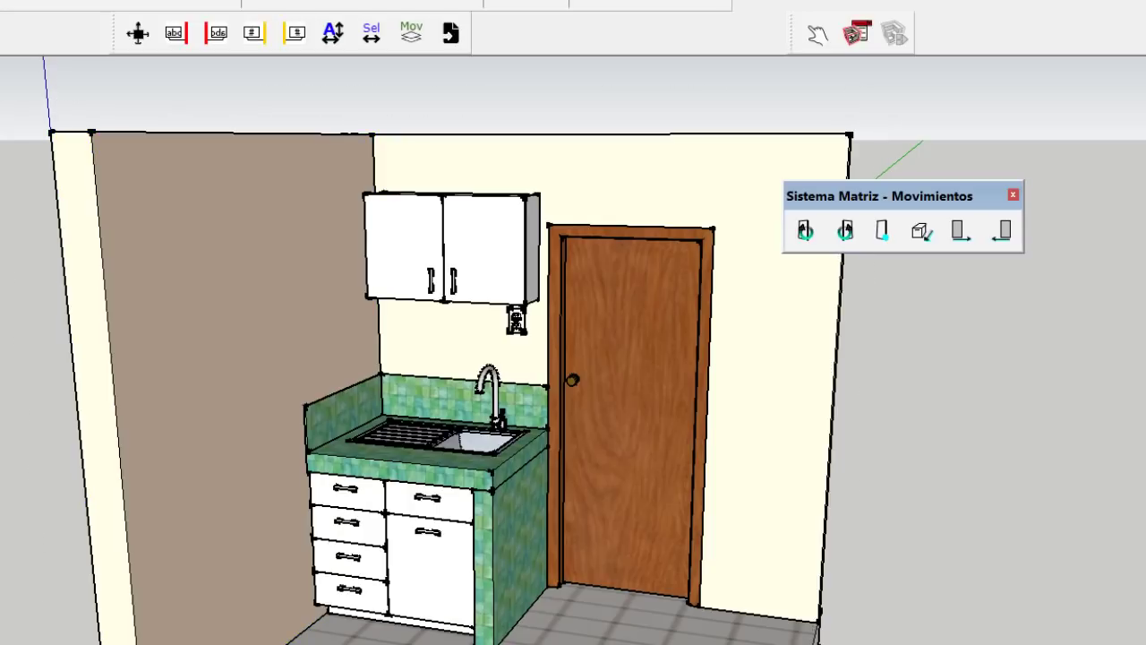
pyautogui.hotkey('ctrl', 'a')
# Hide the selected model with Ocultar so only the base sink cabinet remains.
pyautogui.rightClick(152, 456)
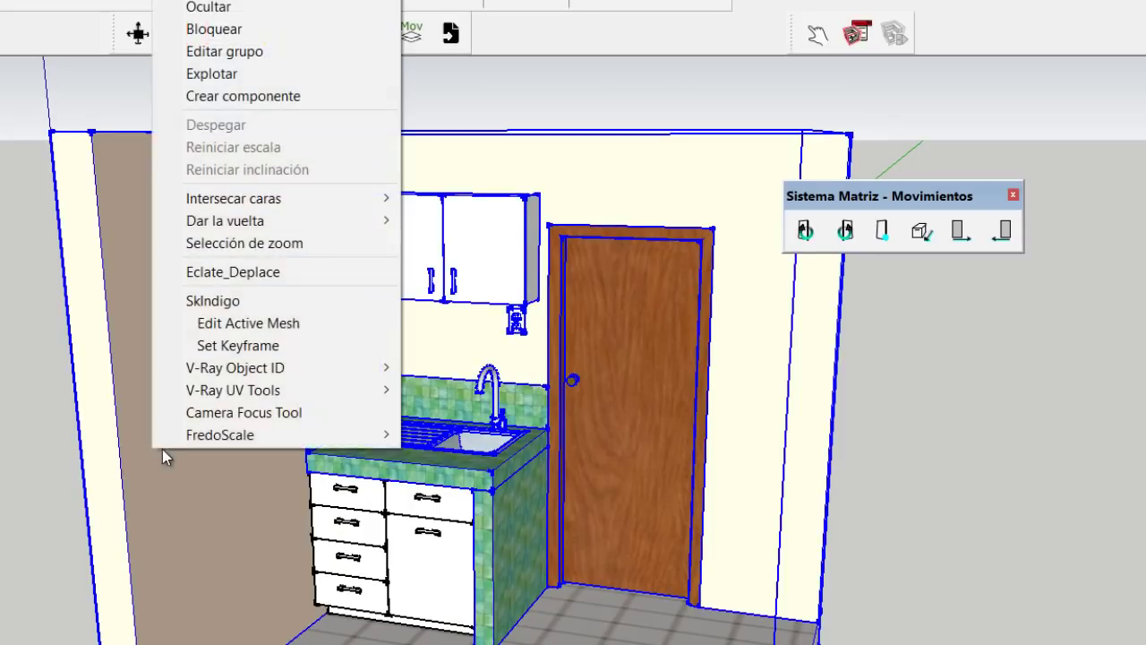
pyautogui.click(206, 7)
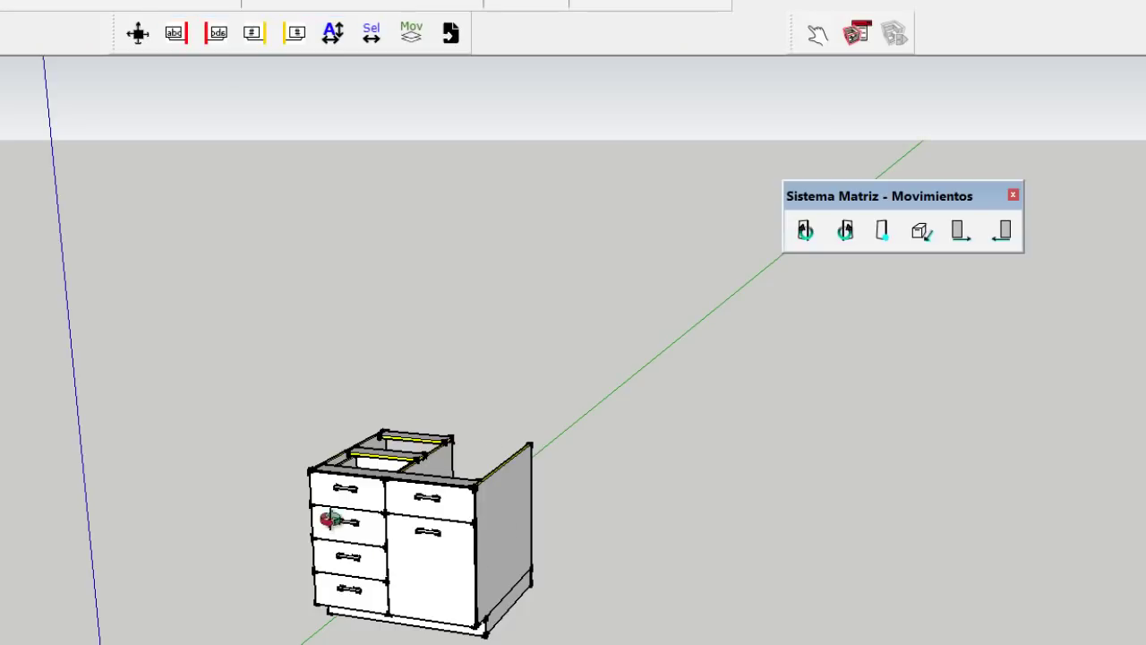
pyautogui.moveTo(328, 514); pyautogui.dragTo(704, 537)
# Orbit around the base cabinet, select its left side panel and open its context menu.
pyautogui.scroll(5, 416, 555)
pyautogui.moveTo(417, 554); pyautogui.dragTo(417, 522)
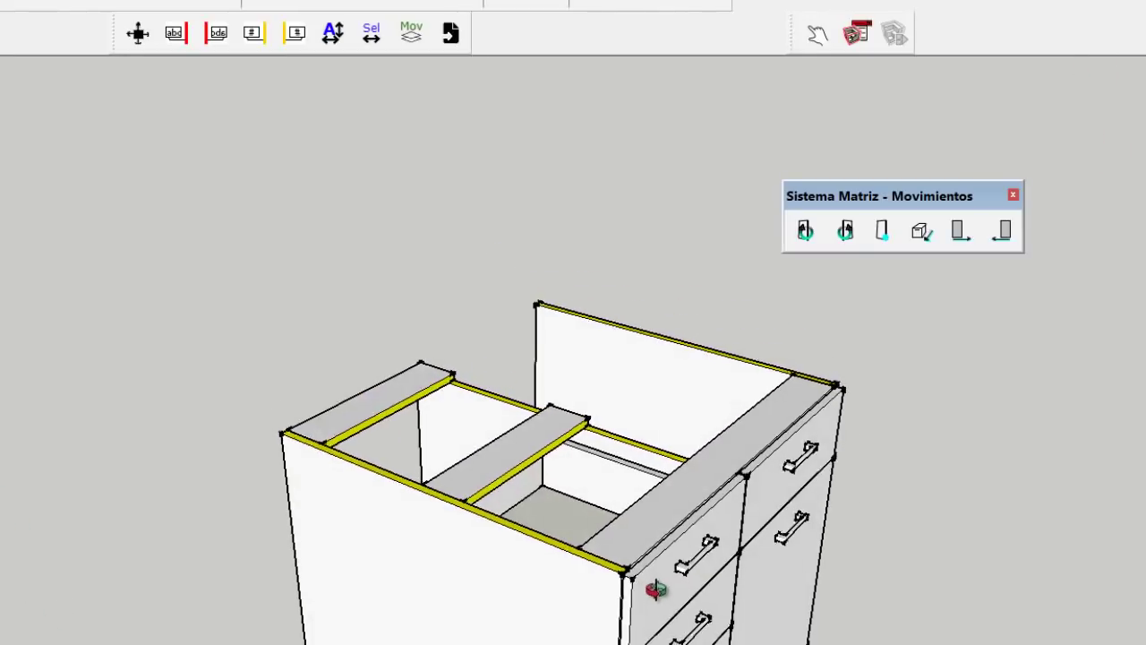
pyautogui.moveTo(417, 522); pyautogui.dragTo(603, 625)
pyautogui.moveTo(603, 625); pyautogui.dragTo(635, 614, button='middle')
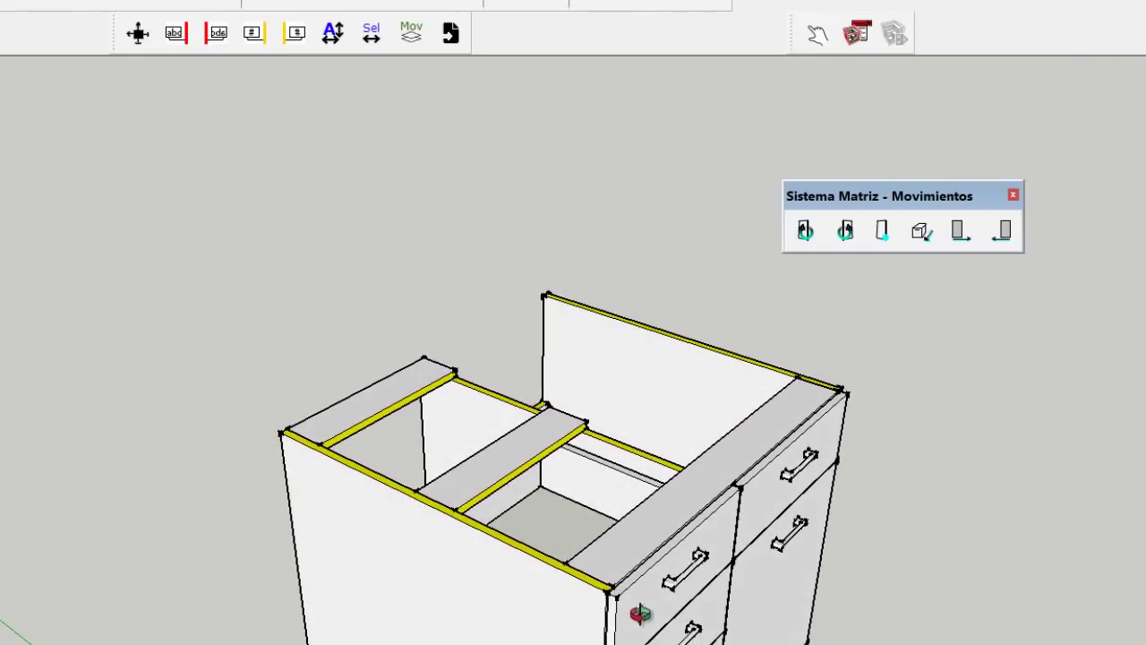
pyautogui.click(564, 615)
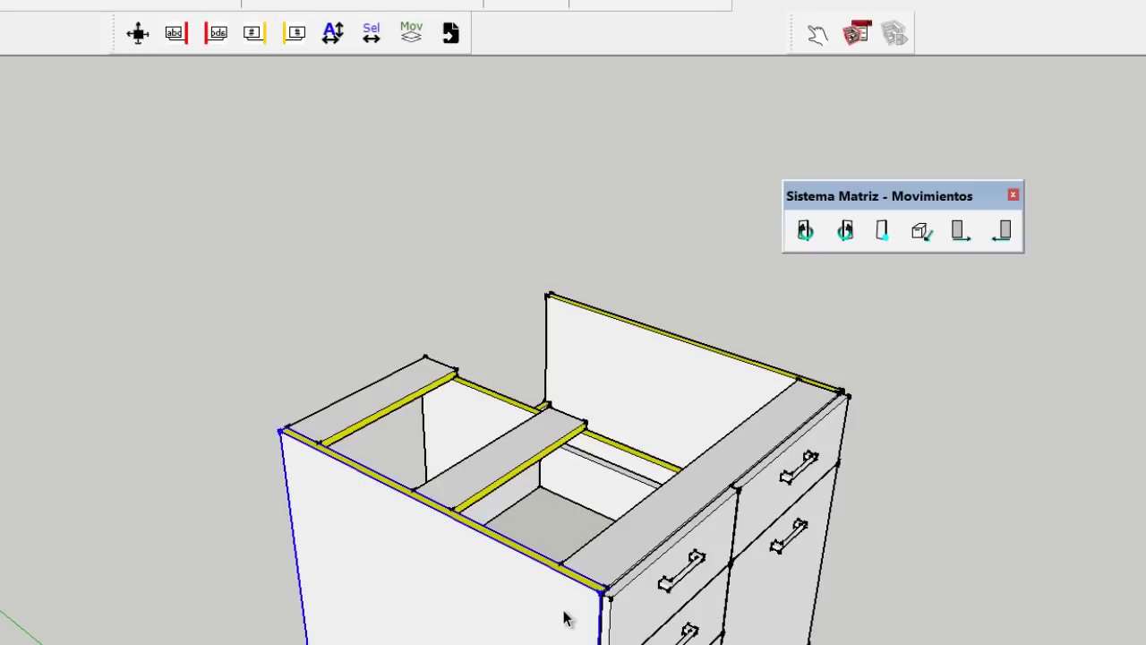
pyautogui.rightClick(501, 604)
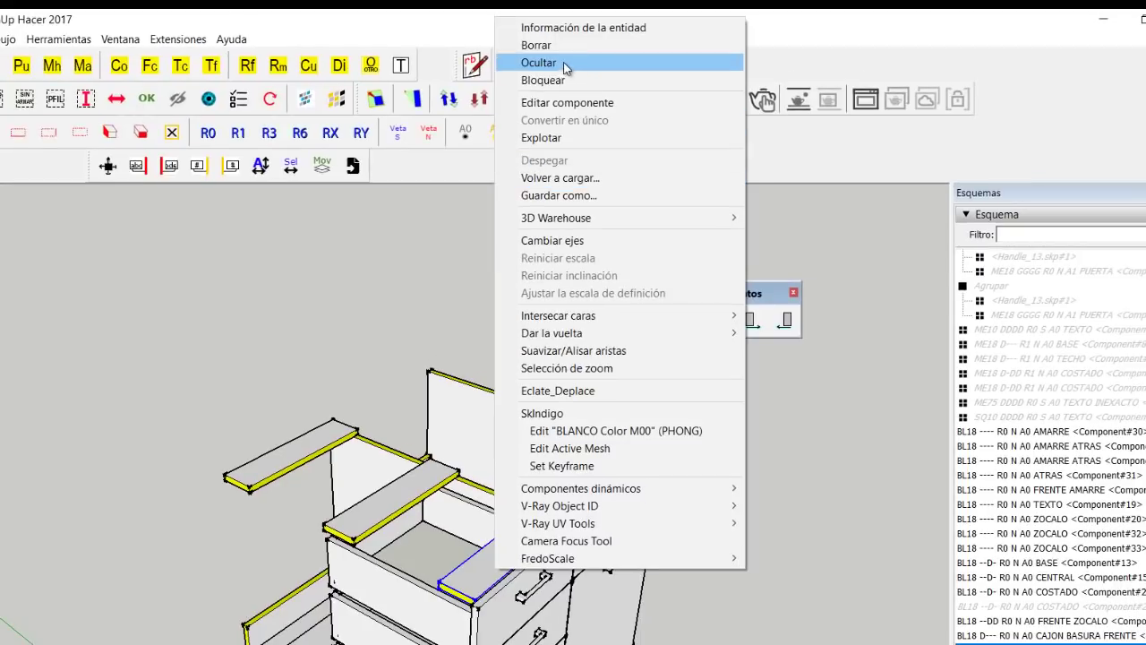
# Hide the left side panel with Ocultar and select the exposed cajones drawer group.
pyautogui.click(548, 52)
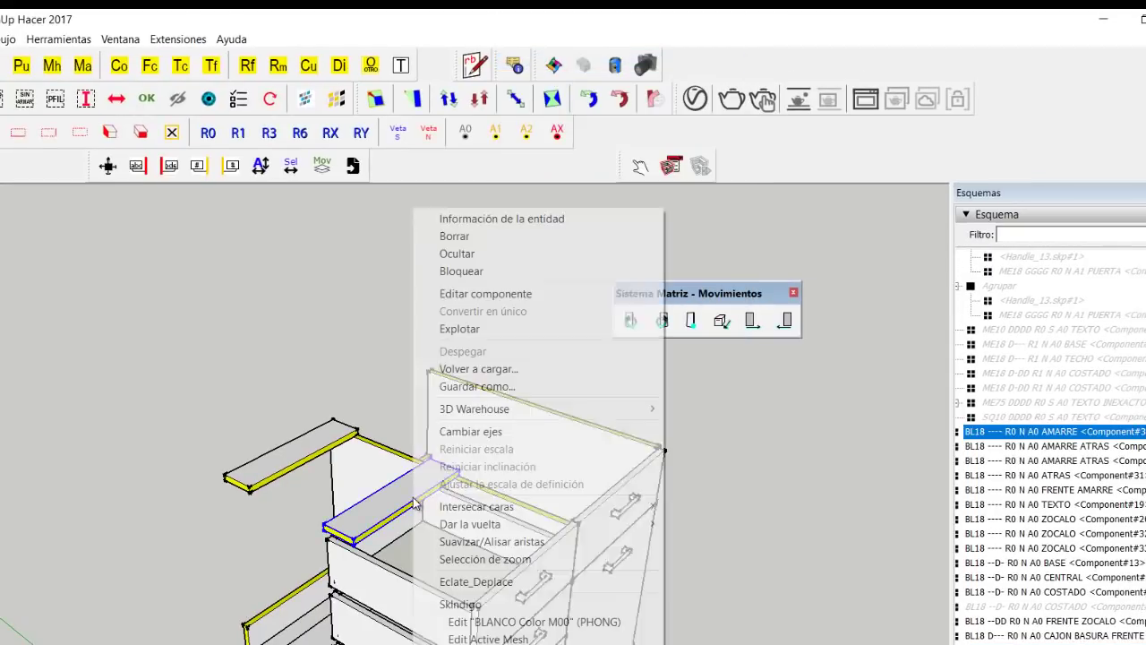
pyautogui.click(459, 253)
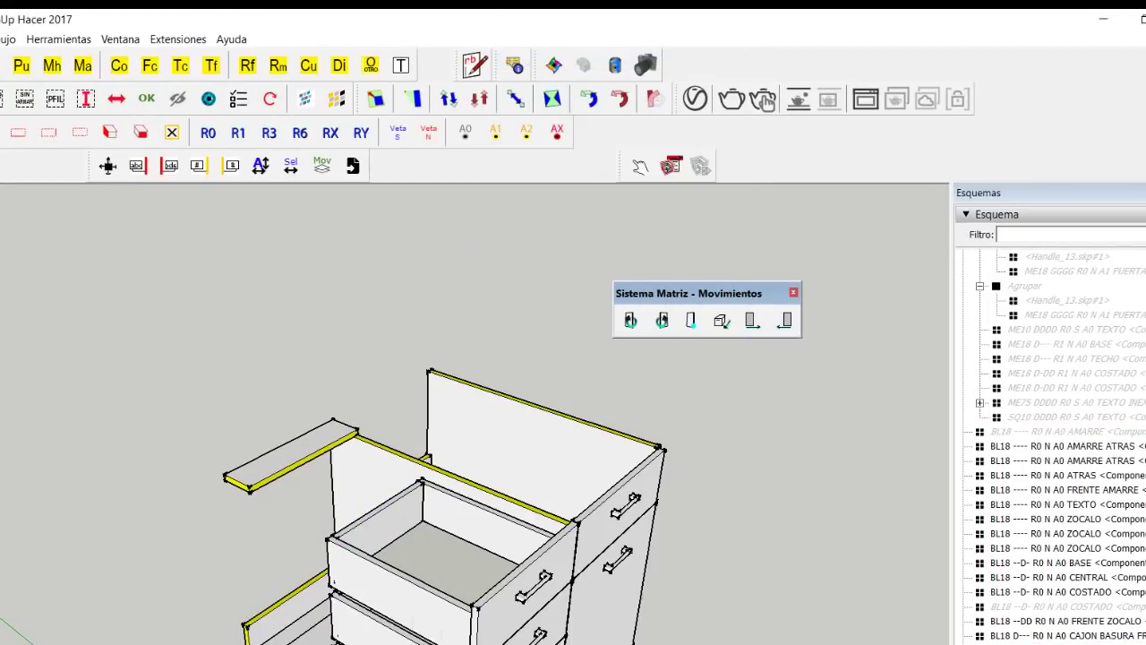
pyautogui.moveTo(680, 573); pyautogui.dragTo(749, 621, button='middle')
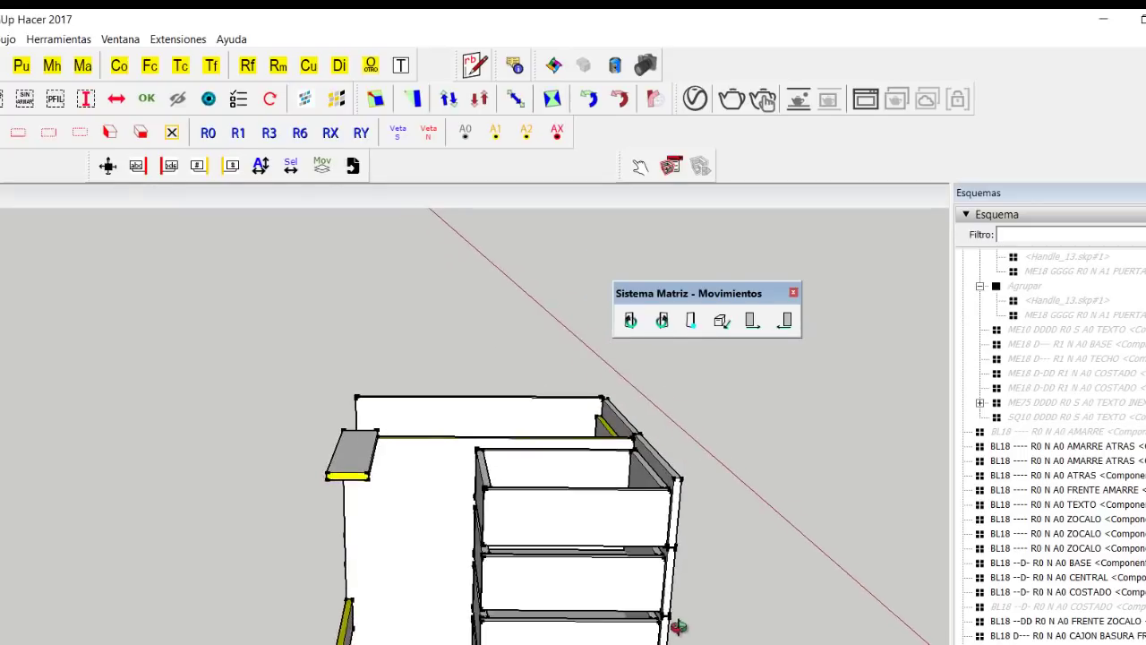
pyautogui.click(656, 484)
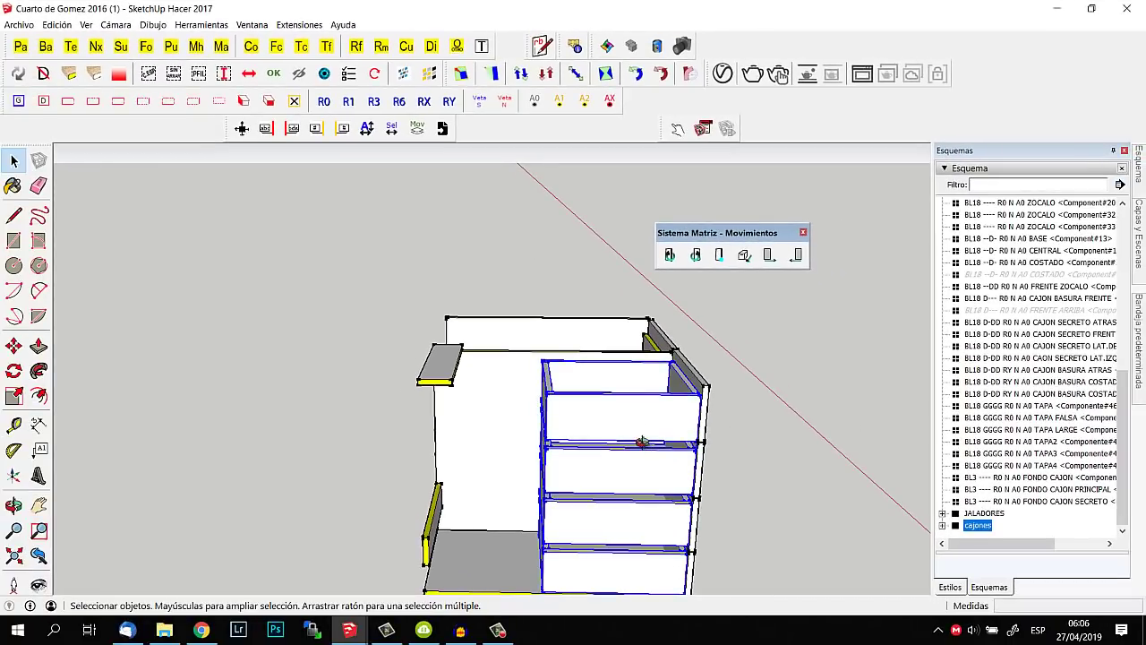
pyautogui.moveTo(643, 448)
pyautogui.mouseDown(button='middle')
pyautogui.moveTo(656, 431)
pyautogui.moveTo(654, 509)
pyautogui.moveTo(626, 516)
pyautogui.mouseUp(button='middle')
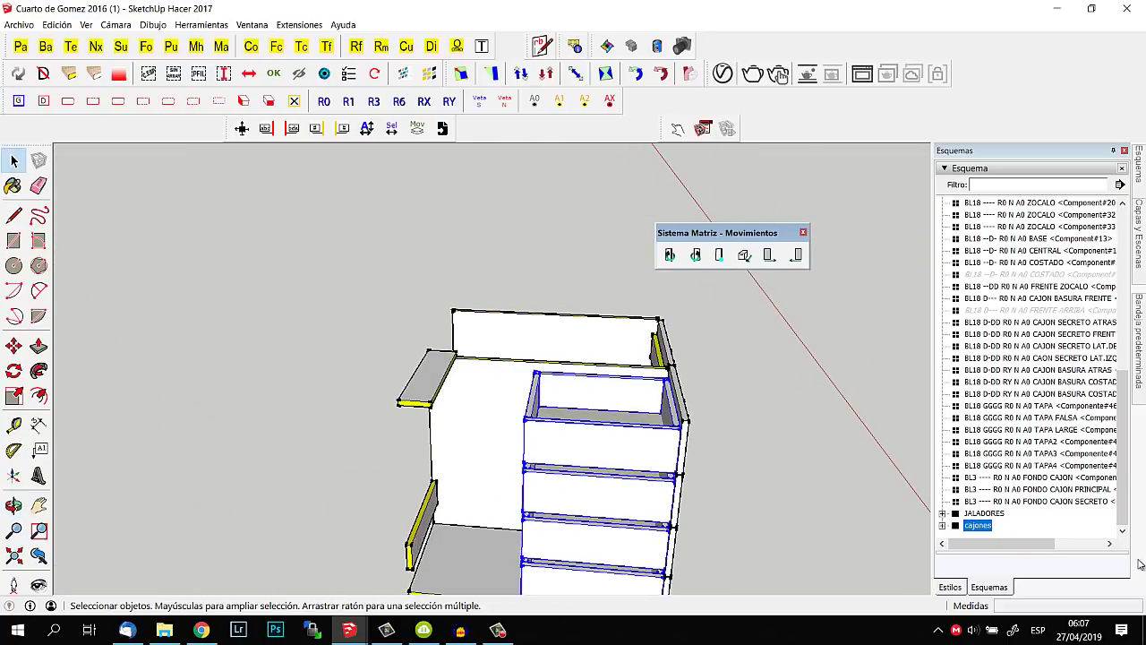
# Explode the cajones group into separate drawers CAJON 1 to CAJON 4.
pyautogui.rightClick(610, 463)
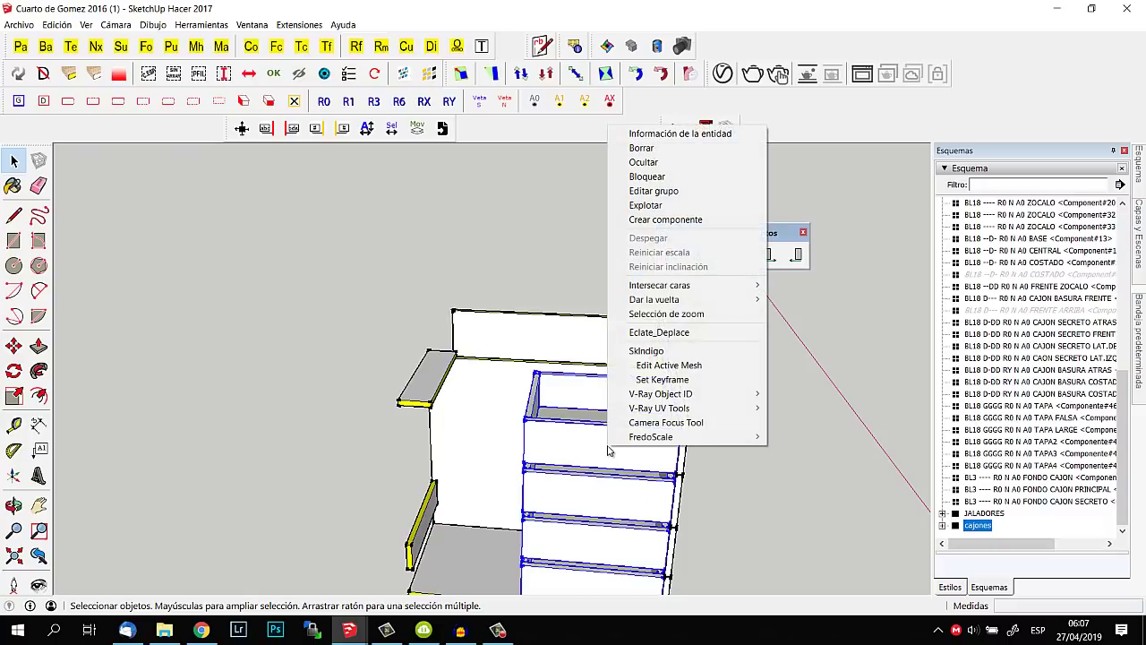
pyautogui.click(671, 207)
pyautogui.click(780, 506)
pyautogui.click(655, 455)
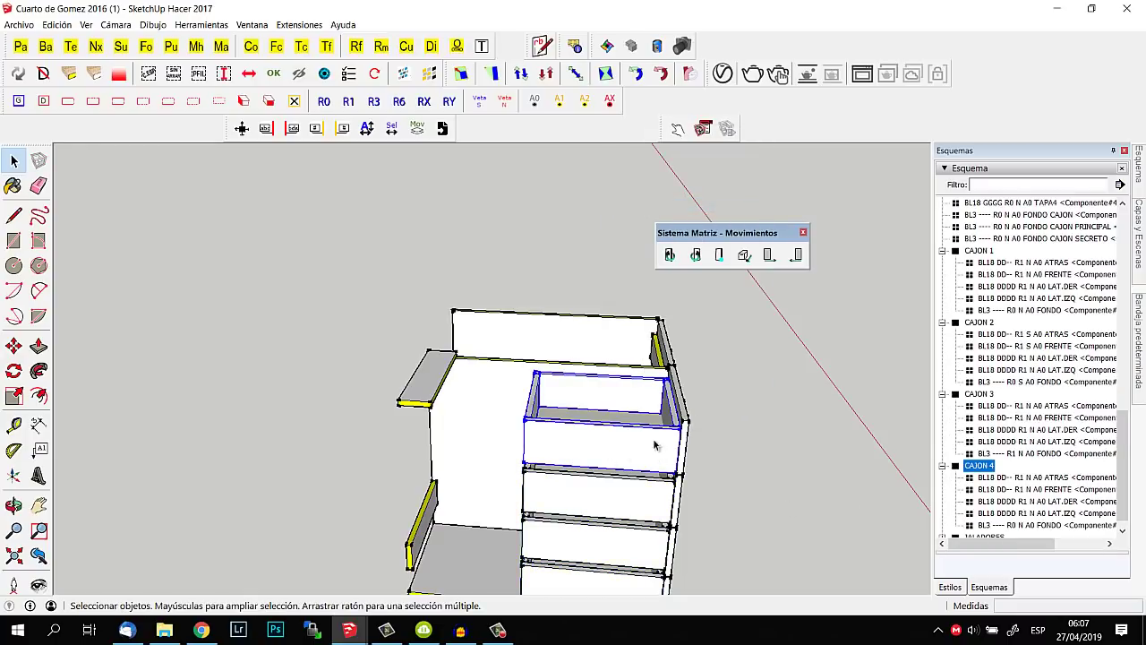
pyautogui.moveTo(747, 498); pyautogui.dragTo(532, 440, button='middle')
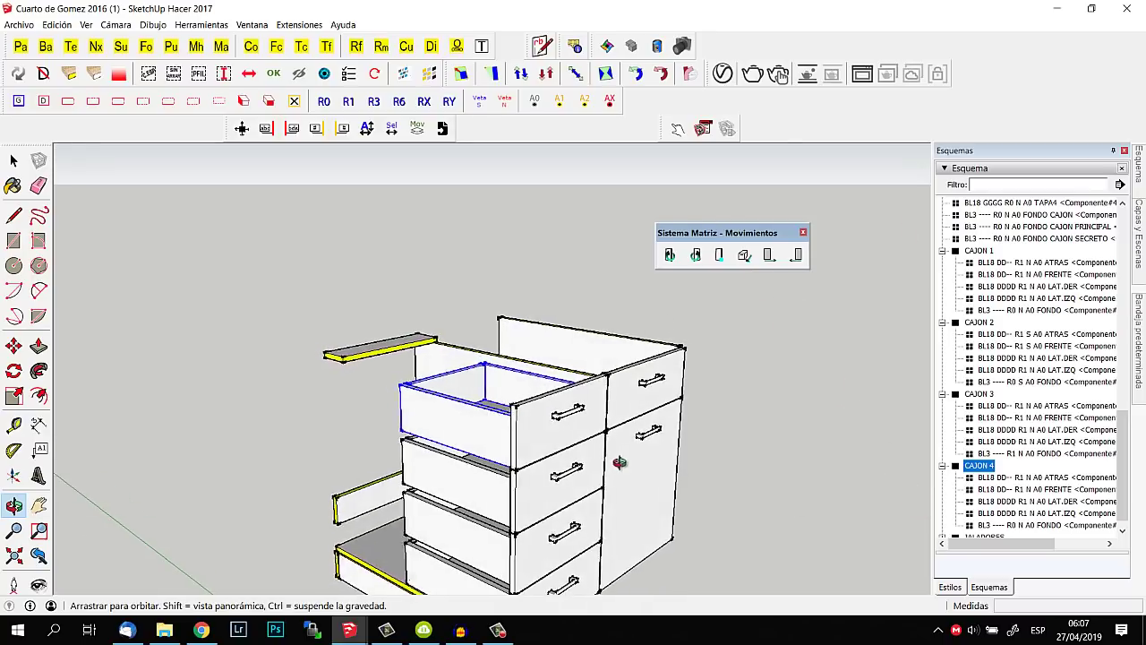
pyautogui.scroll(2, 528, 432)
pyautogui.scroll(1, 537, 429)
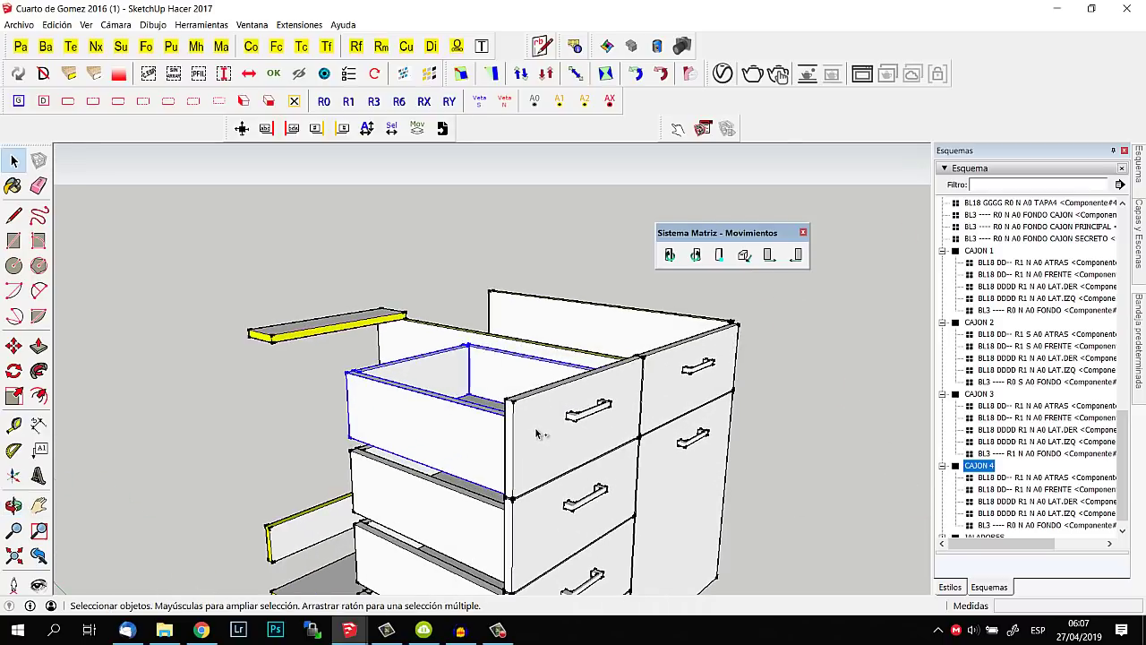
# Select the JALADORES handles group and explode it.
pyautogui.keyDown('shift'); pyautogui.click(591, 417); pyautogui.keyUp('shift')
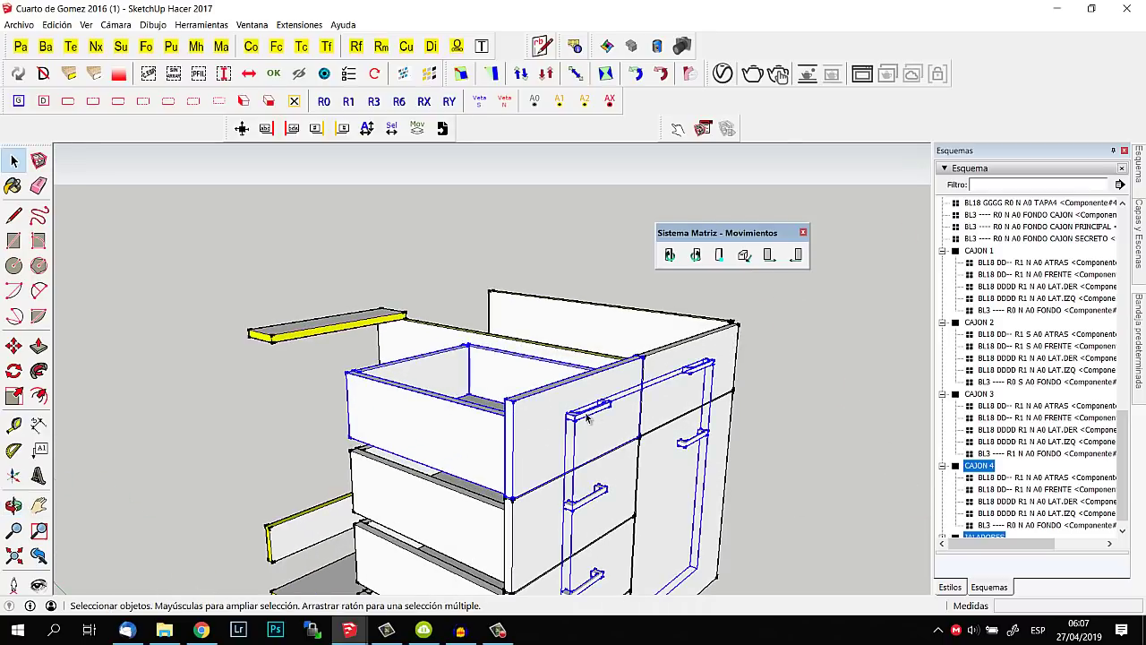
pyautogui.click(867, 464)
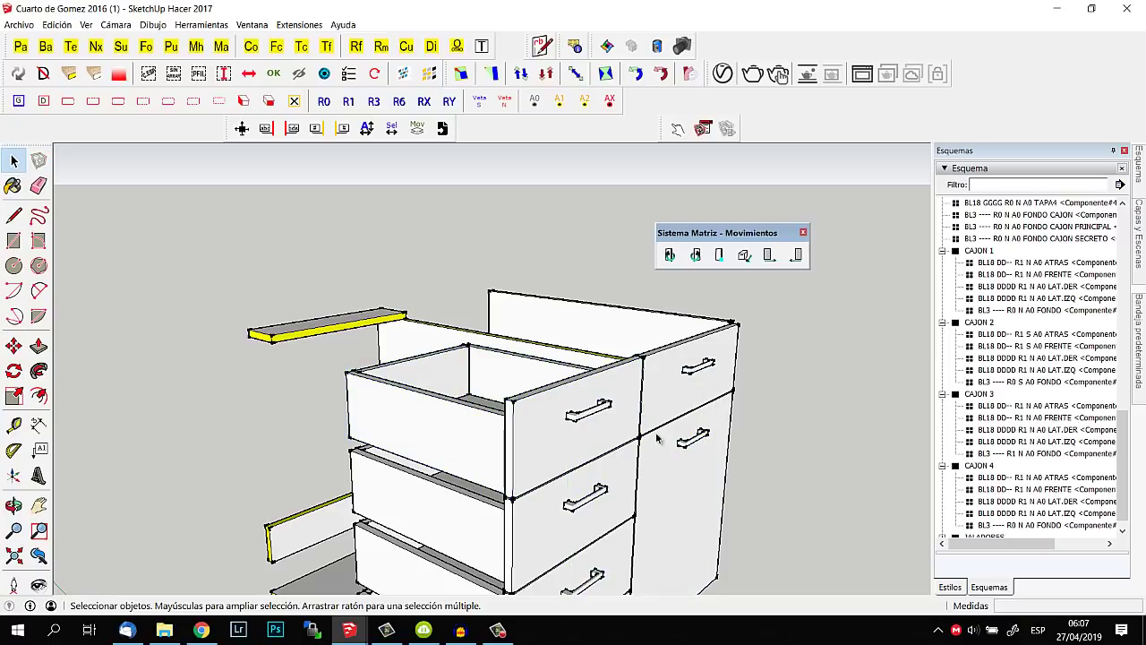
pyautogui.click(588, 416)
pyautogui.rightClick(589, 414)
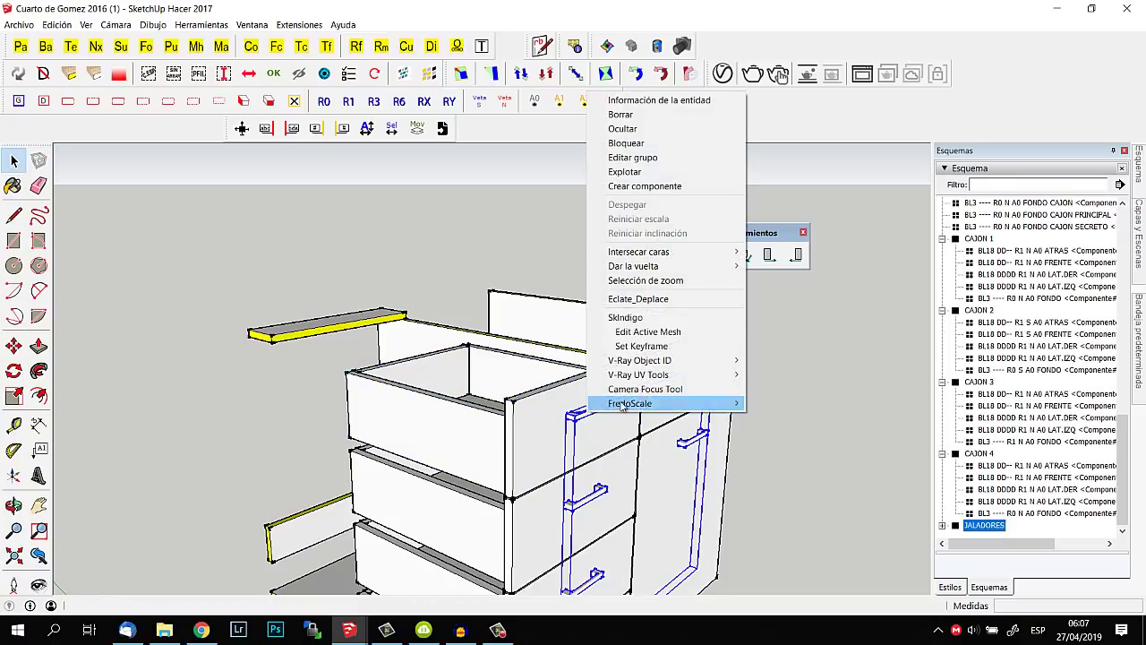
pyautogui.click(651, 172)
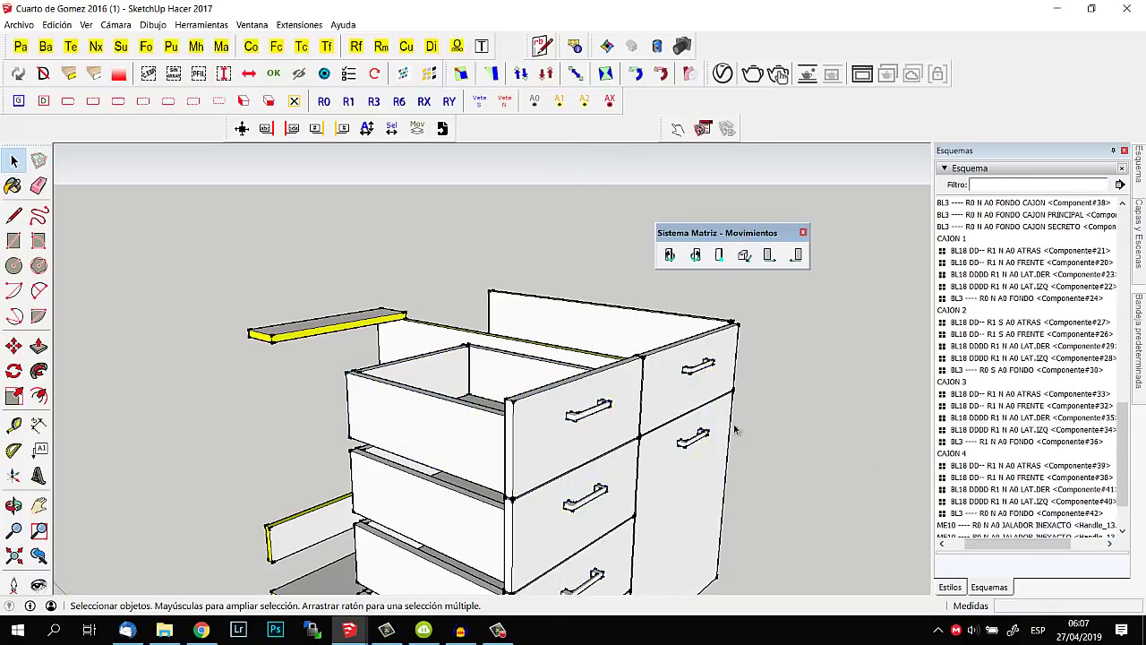
# Group the top drawer CAJON 4 with its TAPA3 front panel and JALADOR handle.
pyautogui.click(449, 419)
pyautogui.keyDown('shift'); pyautogui.click(525, 419); pyautogui.keyUp('shift')
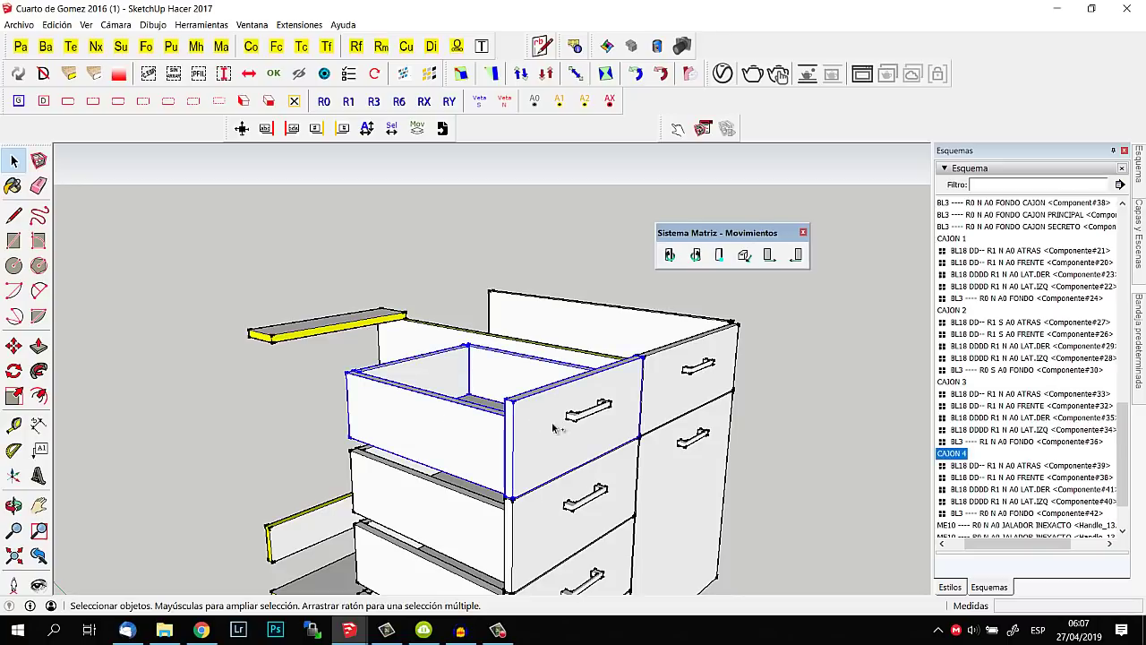
pyautogui.keyDown('shift'); pyautogui.click(586, 416); pyautogui.keyUp('shift')
pyautogui.rightClick(587, 416)
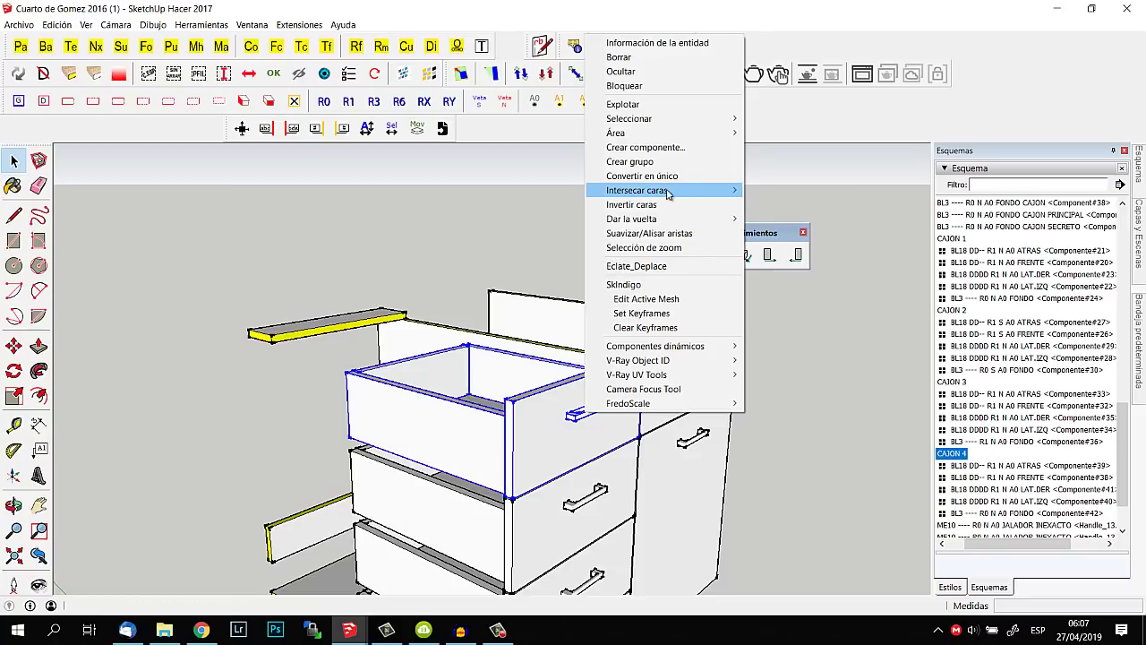
pyautogui.click(637, 162)
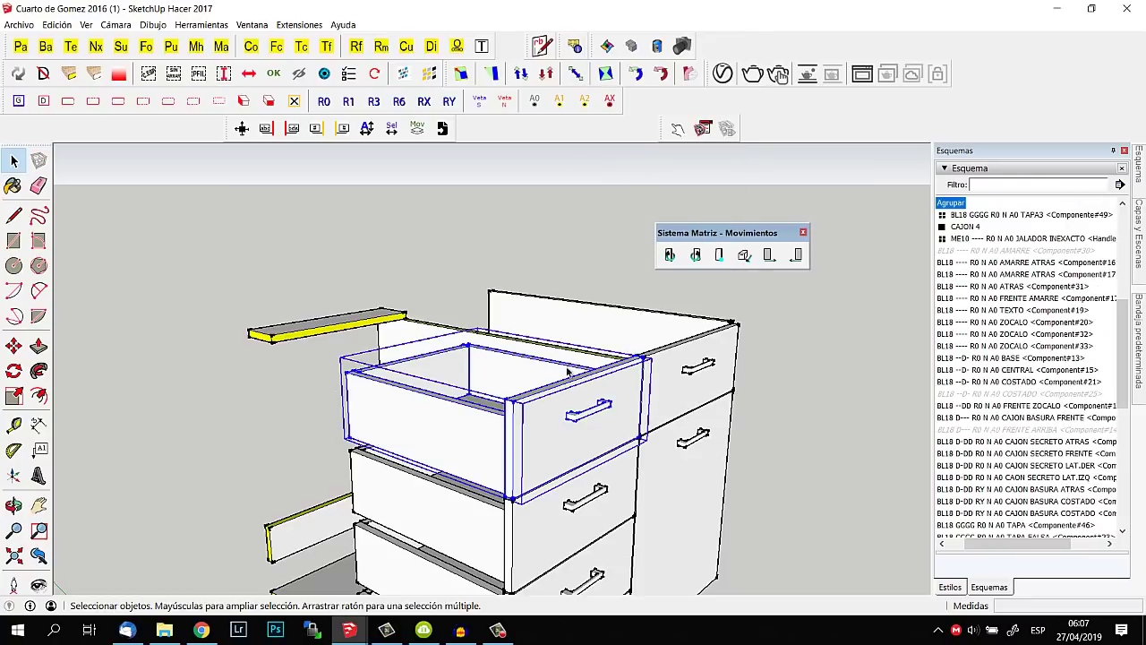
# Apply the Empujar Y sliding movement to the drawer group, then orbit to a front view.
pyautogui.click(742, 256)
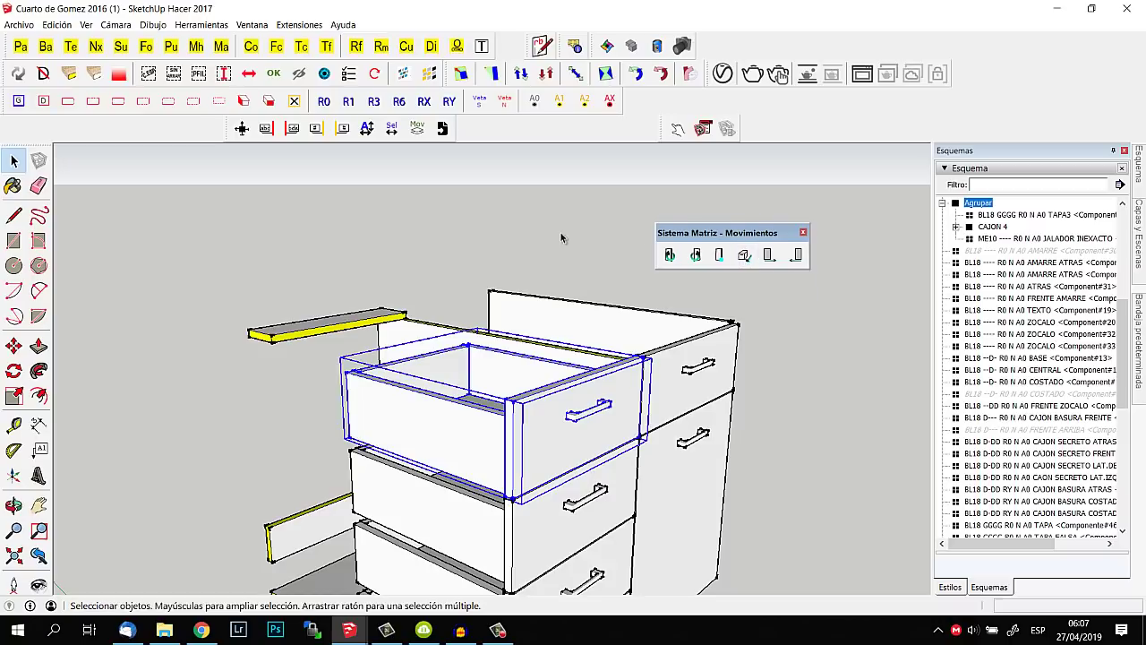
pyautogui.click(603, 256)
pyautogui.moveTo(627, 223)
pyautogui.mouseDown(button='middle')
pyautogui.moveTo(414, 259)
pyautogui.moveTo(519, 225)
pyautogui.mouseUp(button='middle')
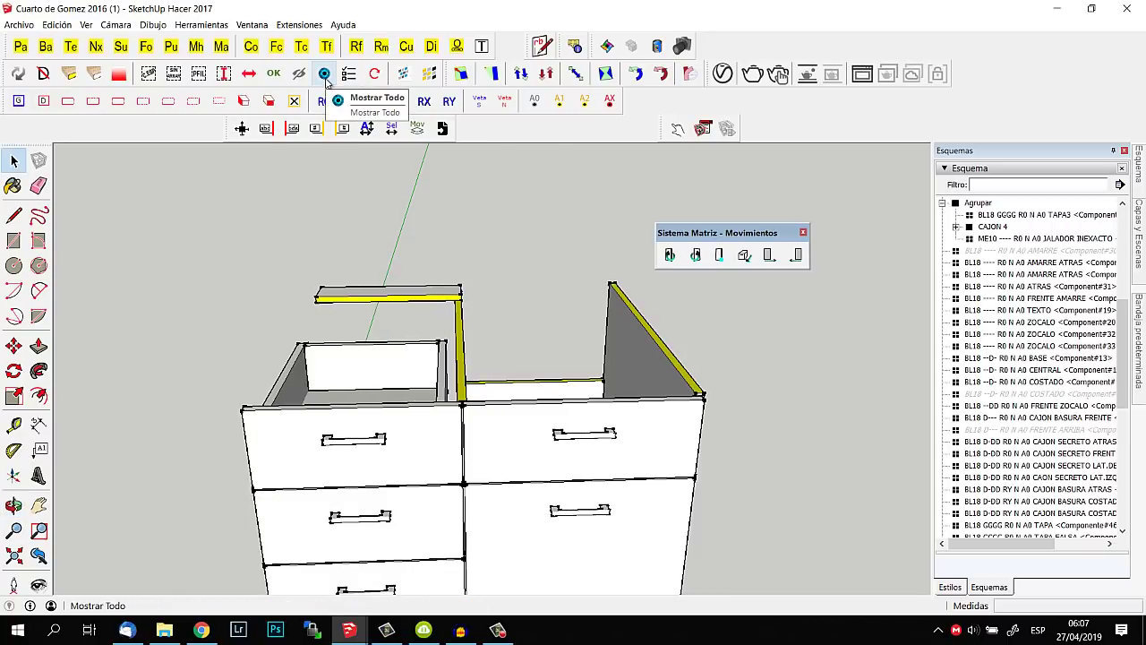
pyautogui.click(325, 78)
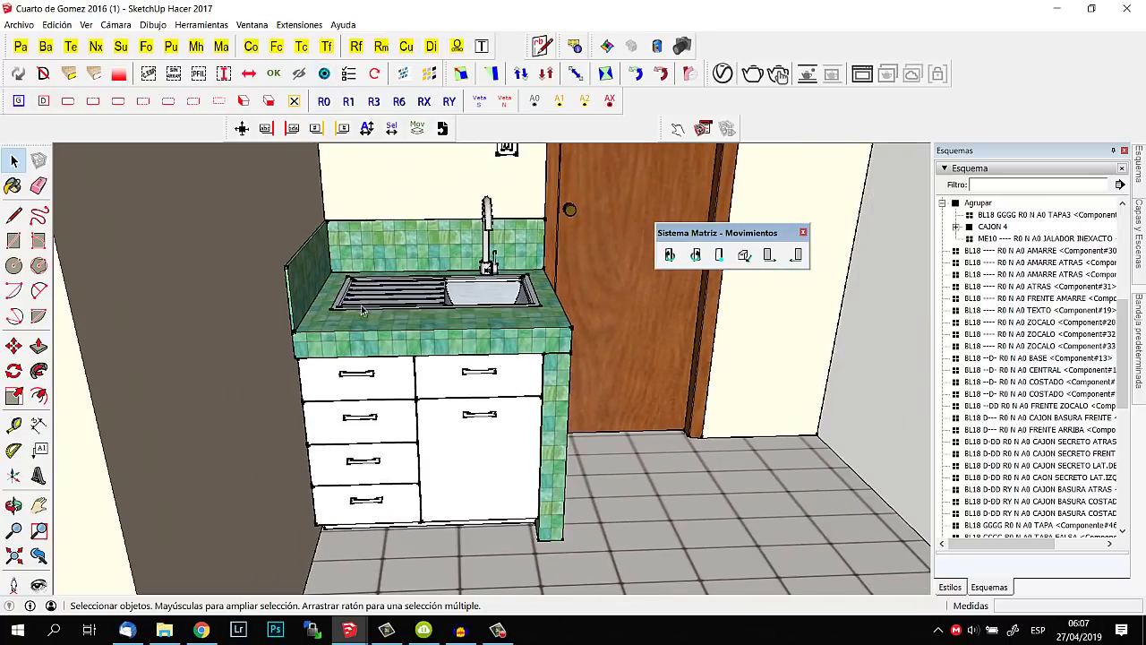
pyautogui.scroll(-2, 362, 310)
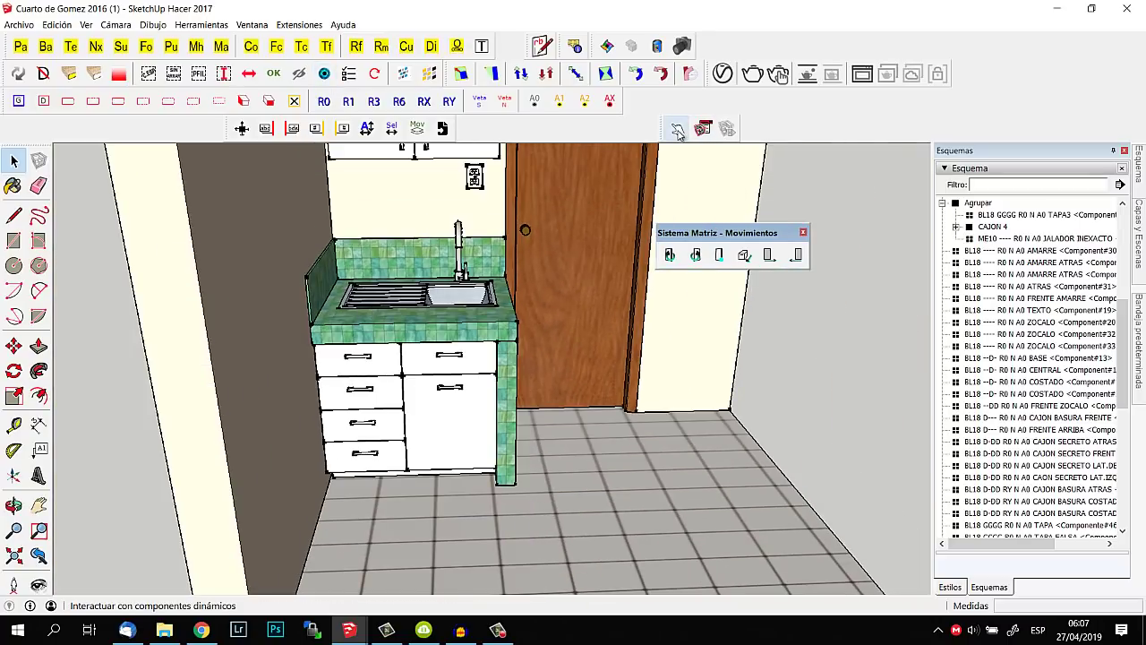
pyautogui.click(677, 131)
pyautogui.click(678, 131)
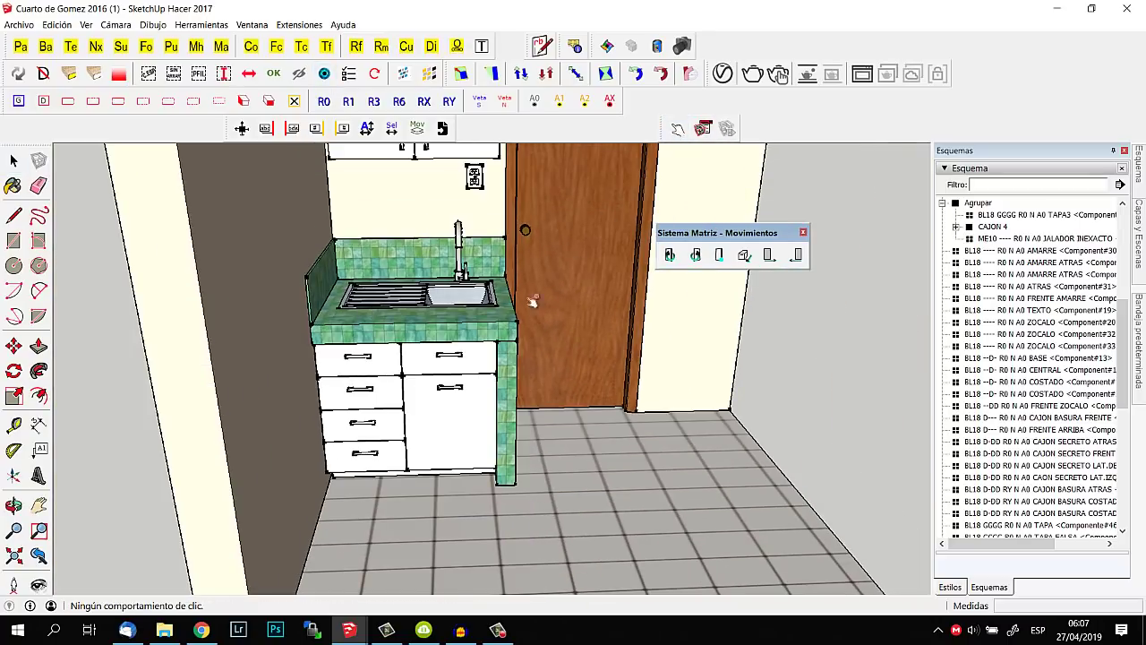
pyautogui.click(391, 364)
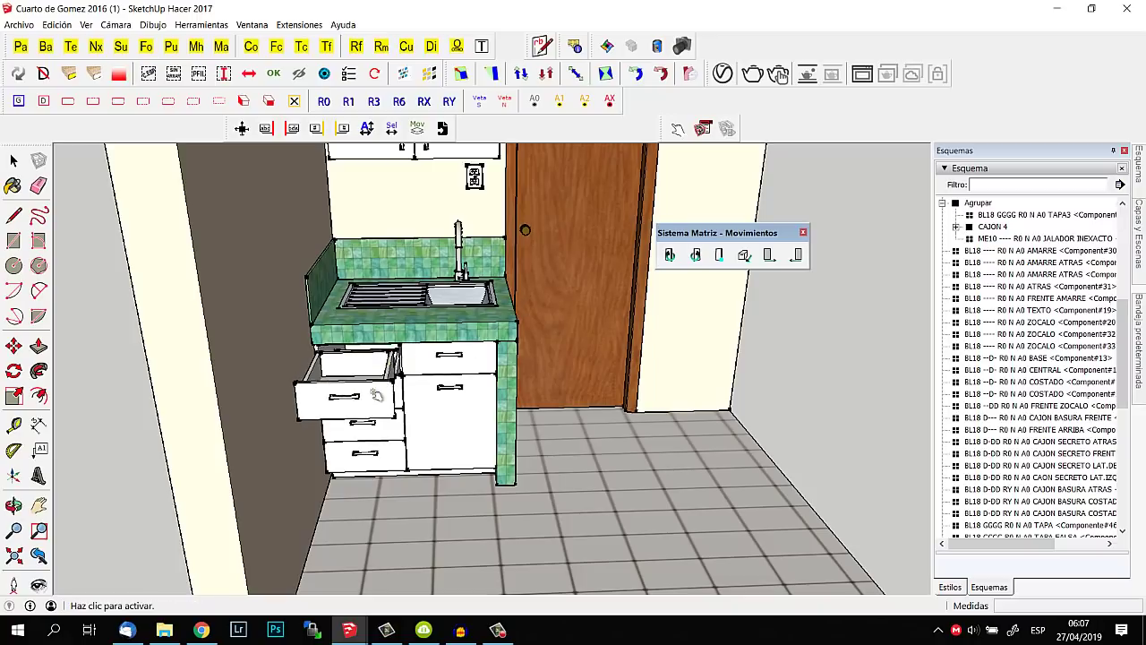
pyautogui.click(371, 396)
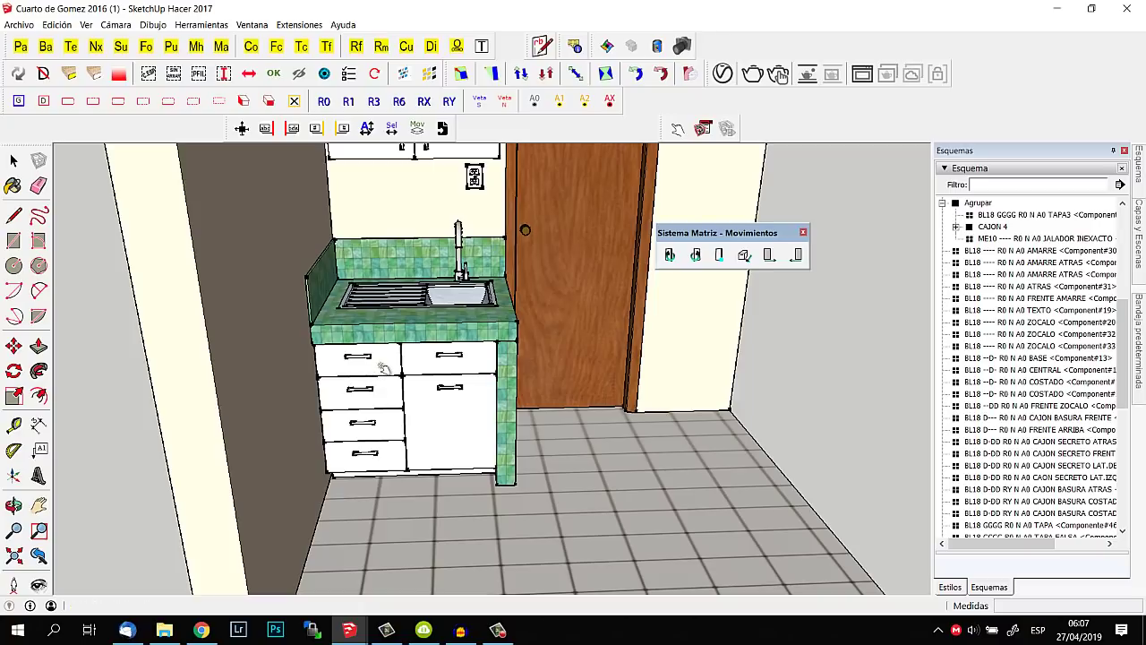
pyautogui.click(385, 367)
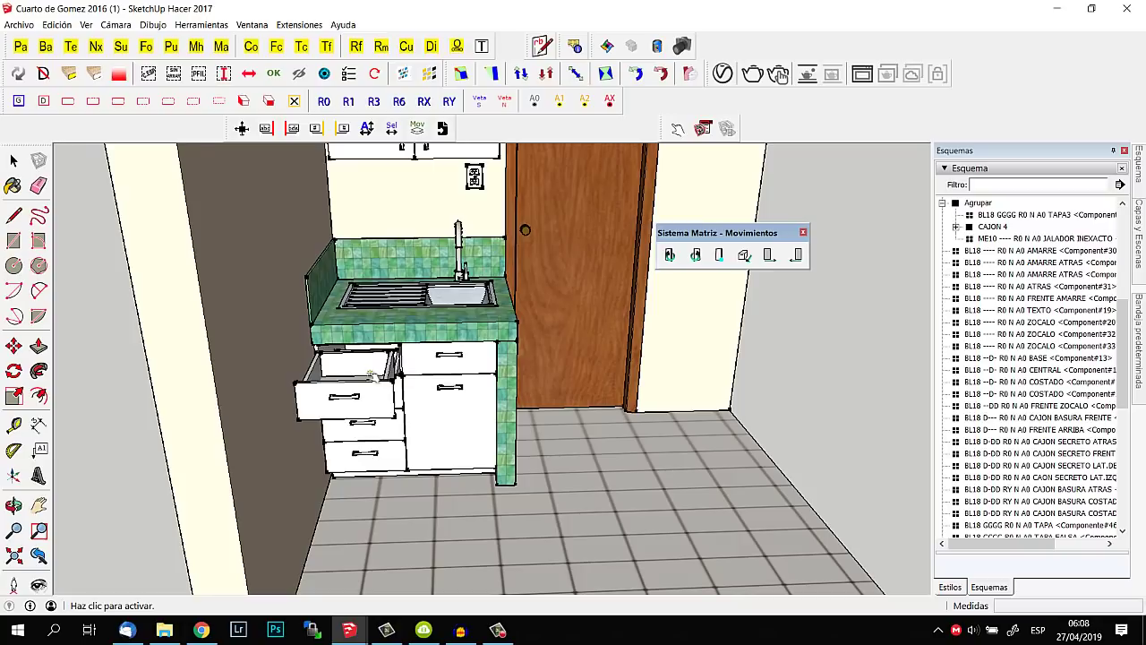
pyautogui.click(744, 257)
pyautogui.click(379, 402)
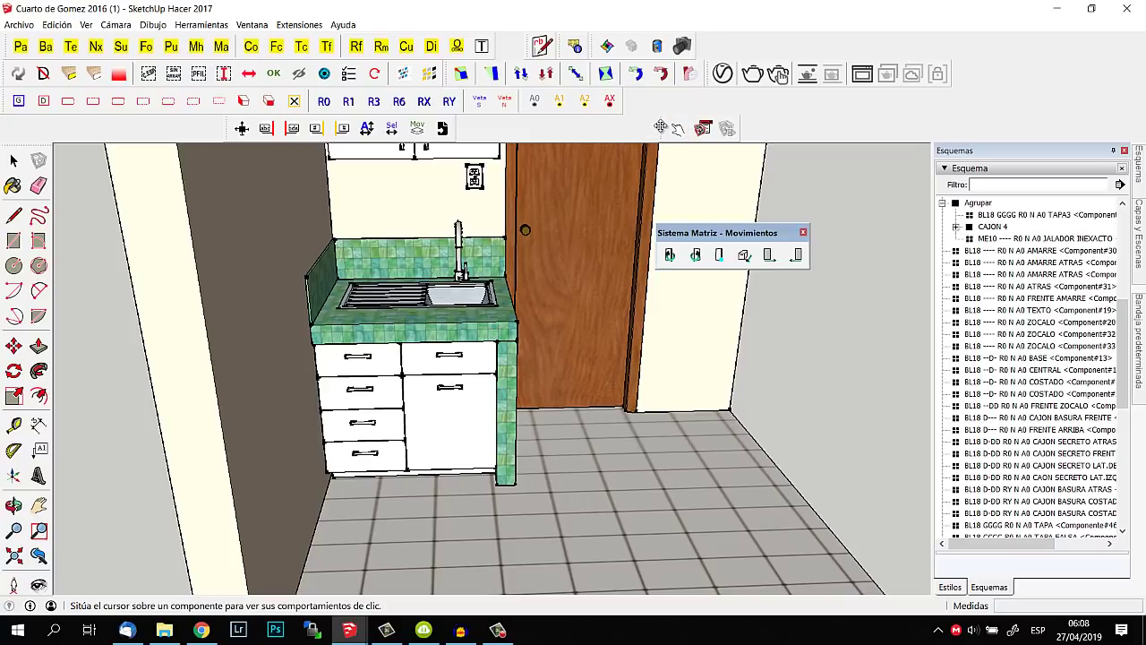
# Re-dock the Dynamic Components toolbar on the second row and orbit out to the whole room.
pyautogui.moveTo(659, 128); pyautogui.dragTo(697, 384)
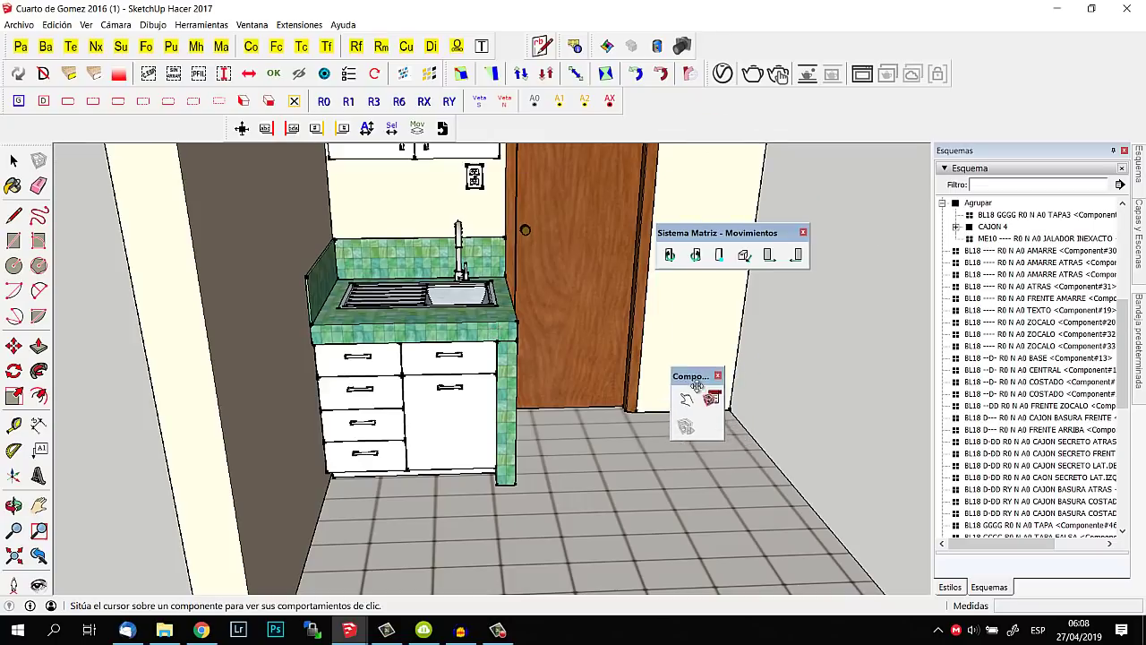
pyautogui.moveTo(697, 384); pyautogui.dragTo(647, 85)
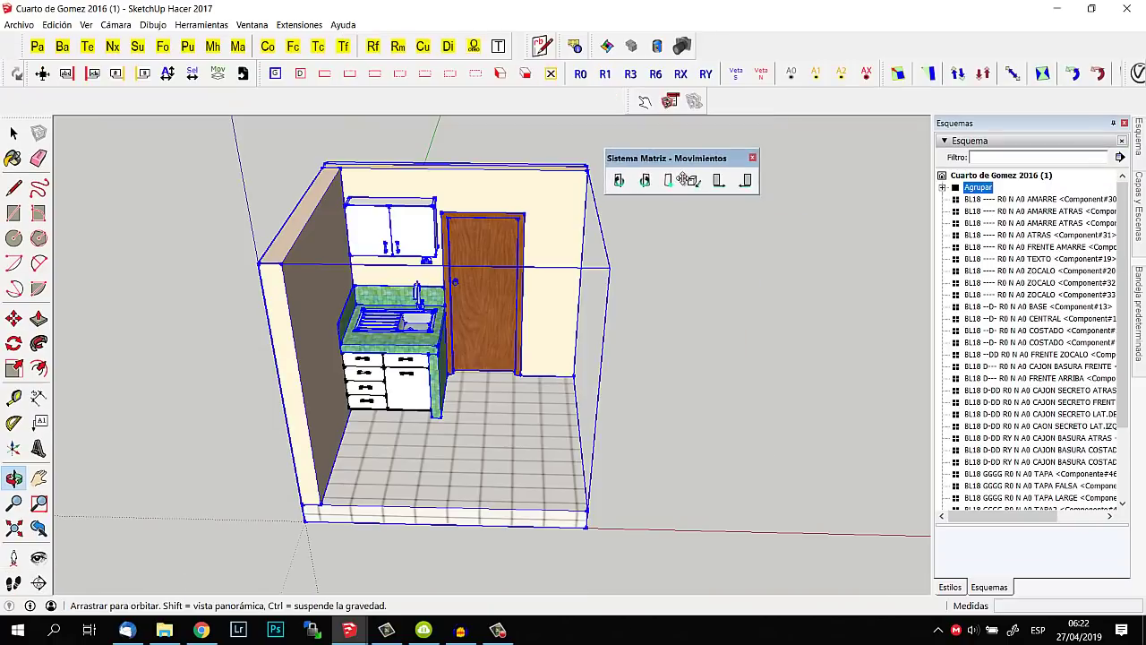
pyautogui.moveTo(690, 161); pyautogui.dragTo(717, 136)
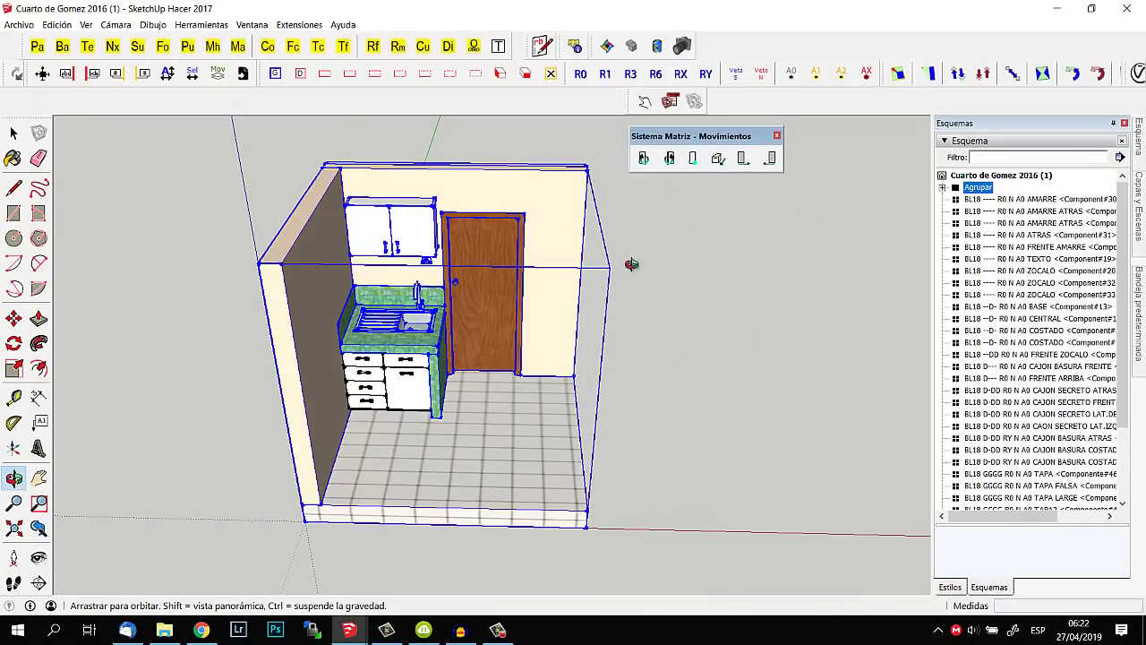
pyautogui.press('space')
pyautogui.click(684, 313)
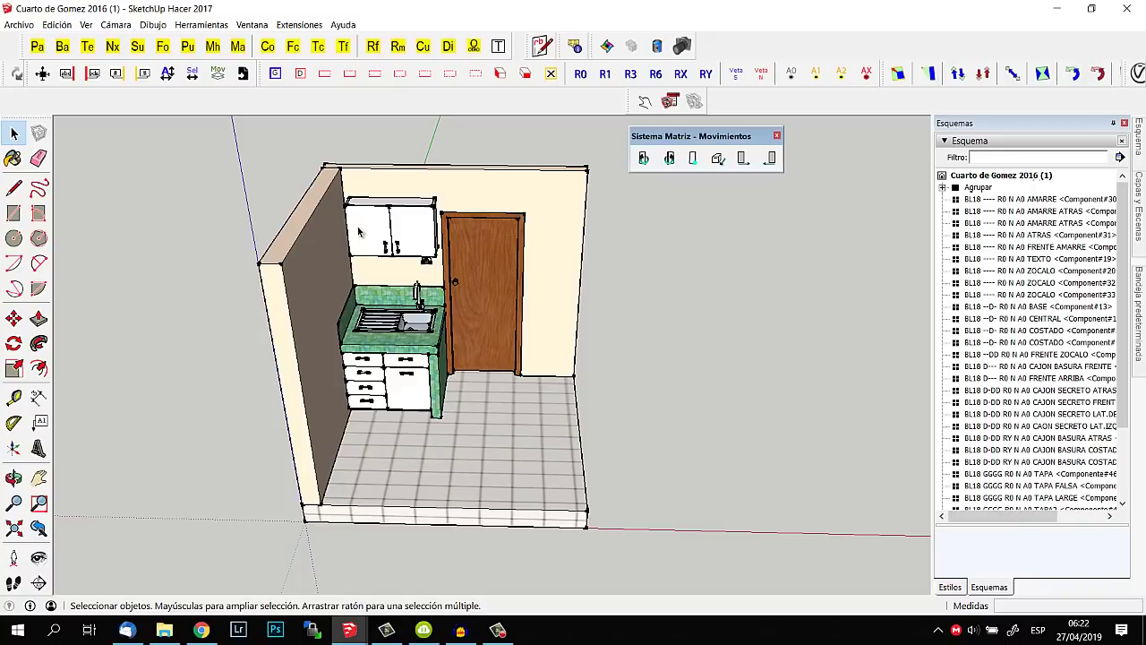
# Explode the kitchen group into its separate components.
pyautogui.click(329, 256)
pyautogui.rightClick(325, 260)
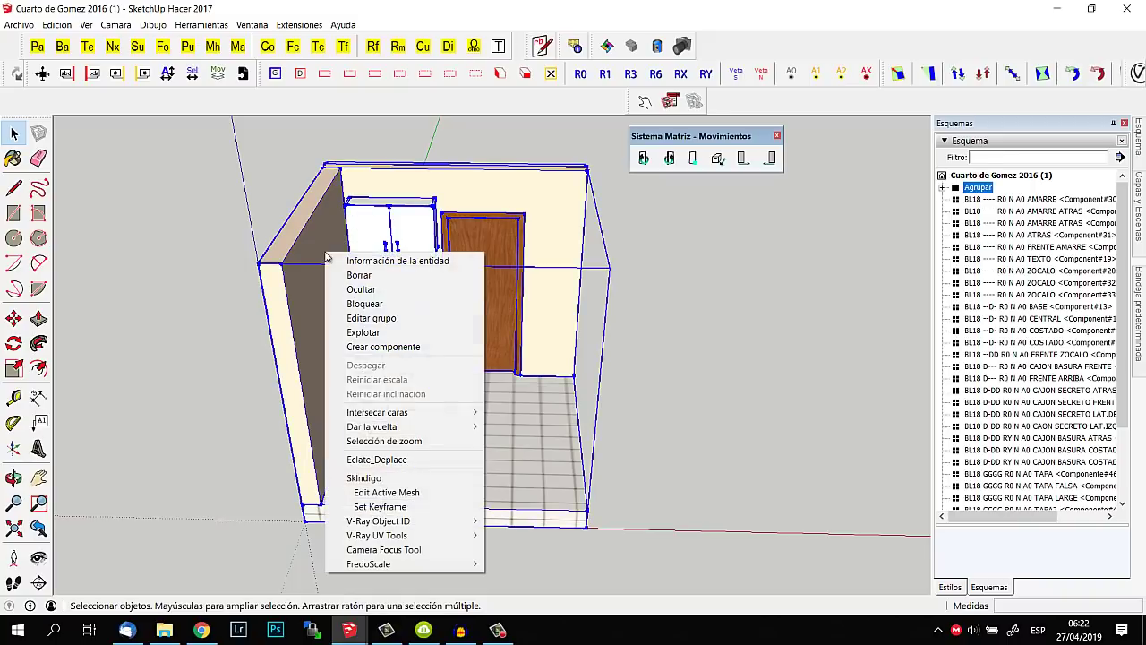
pyautogui.click(373, 332)
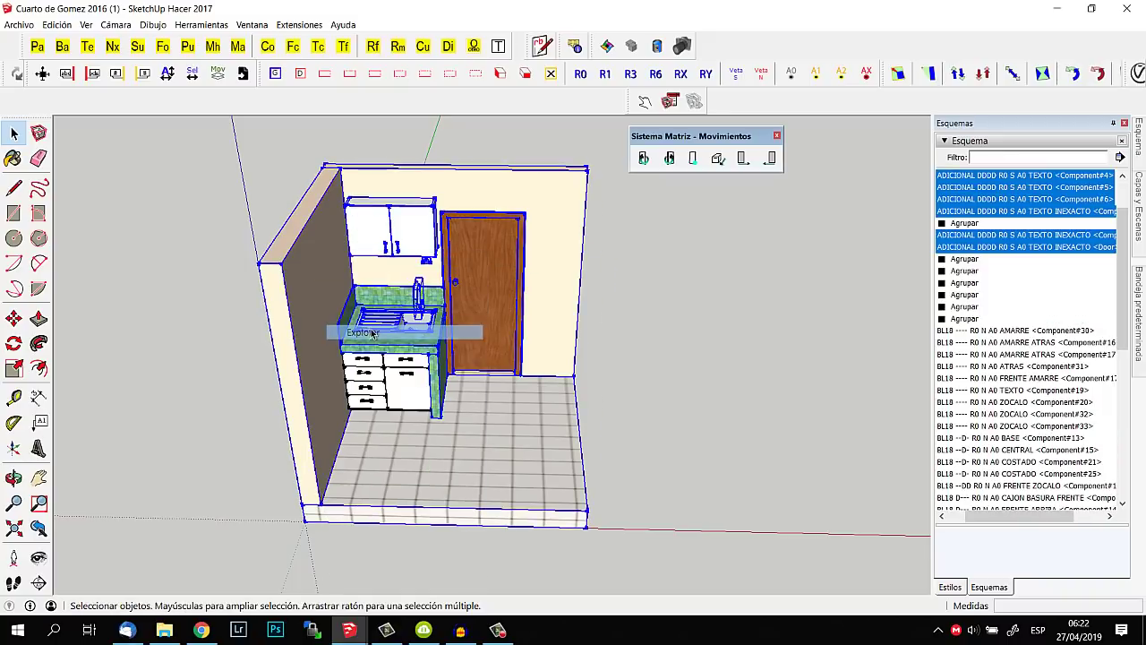
pyautogui.click(668, 322)
pyautogui.scroll(3, 374, 230)
# Group the left upper-cabinet door together with its handle.
pyautogui.click(355, 210)
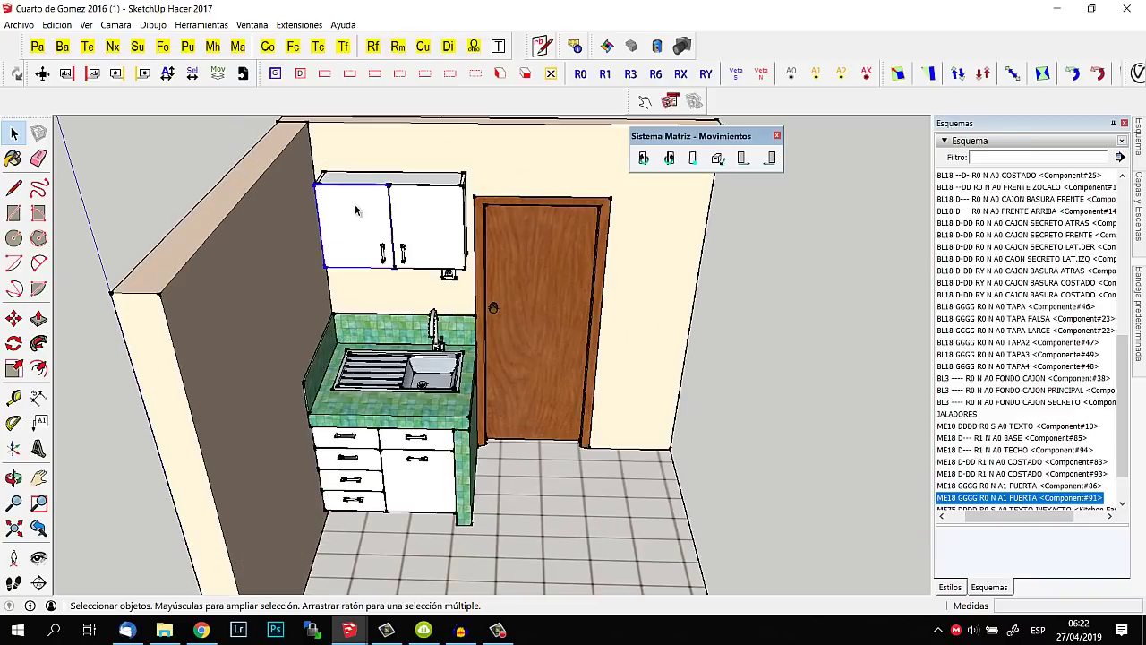
pyautogui.click(407, 182)
pyautogui.click(360, 212)
pyautogui.click(418, 218)
pyautogui.click(359, 212)
pyautogui.click(384, 254)
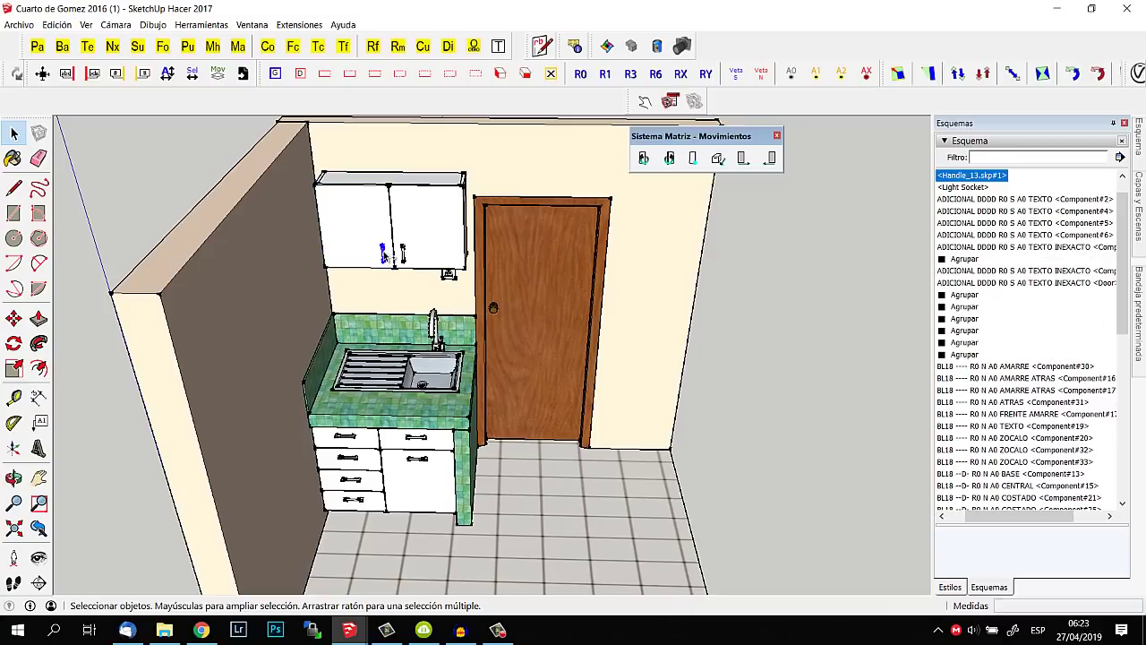
pyautogui.rightClick(361, 217)
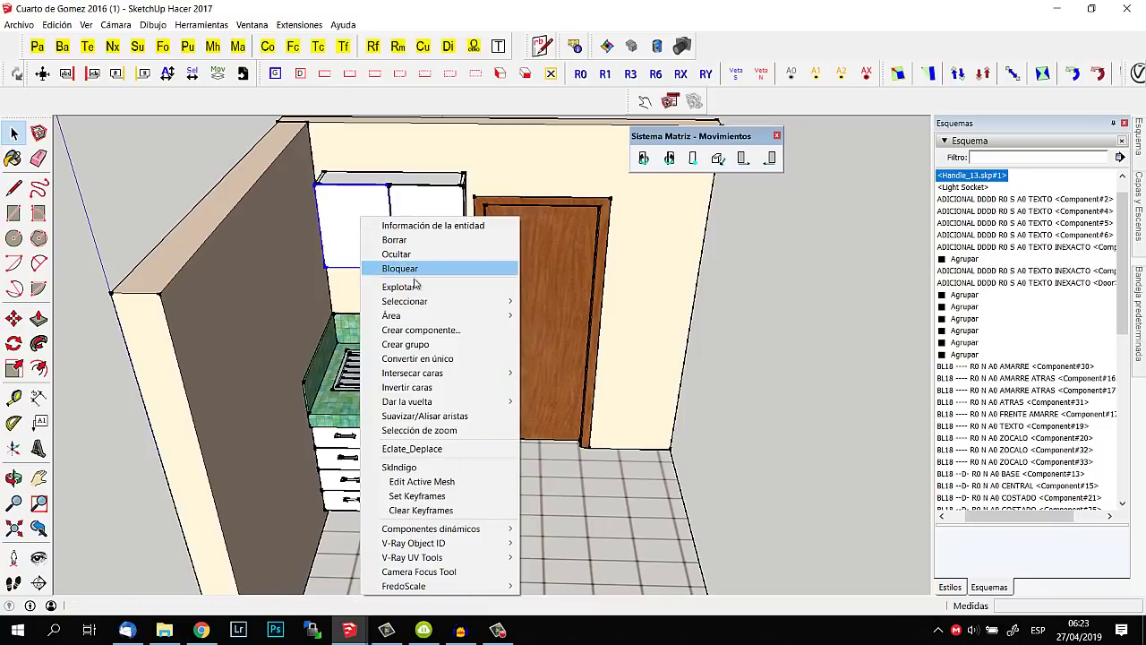
pyautogui.click(421, 344)
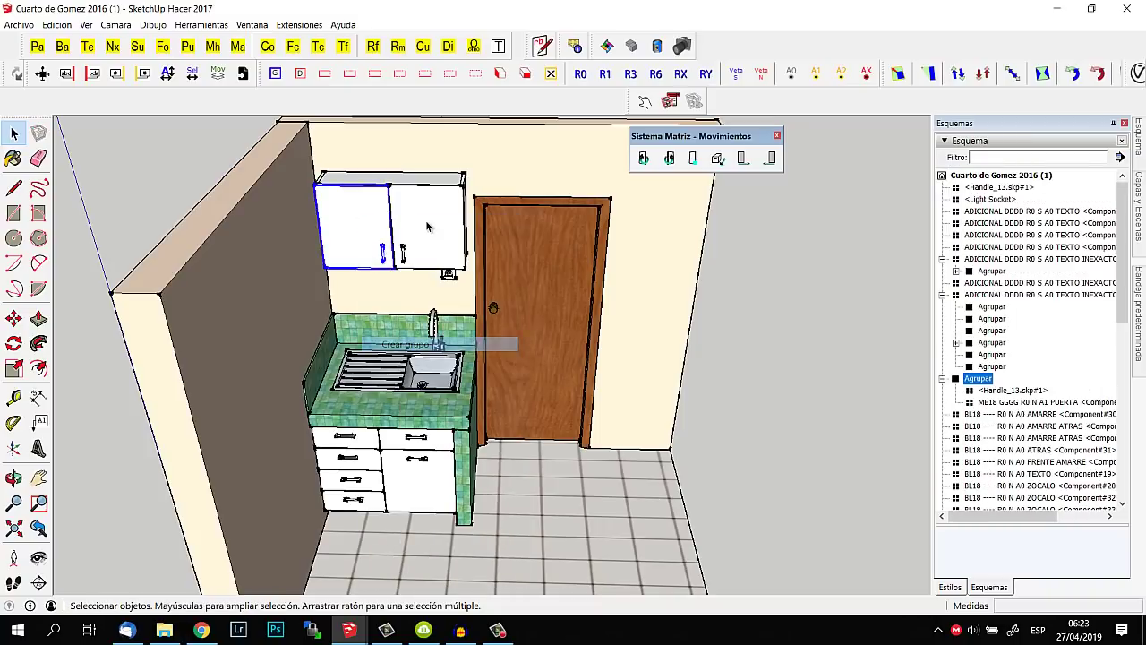
# Group the right upper-cabinet door with its handle and apply the Desplazar Izquierda movement.
pyautogui.click(427, 231)
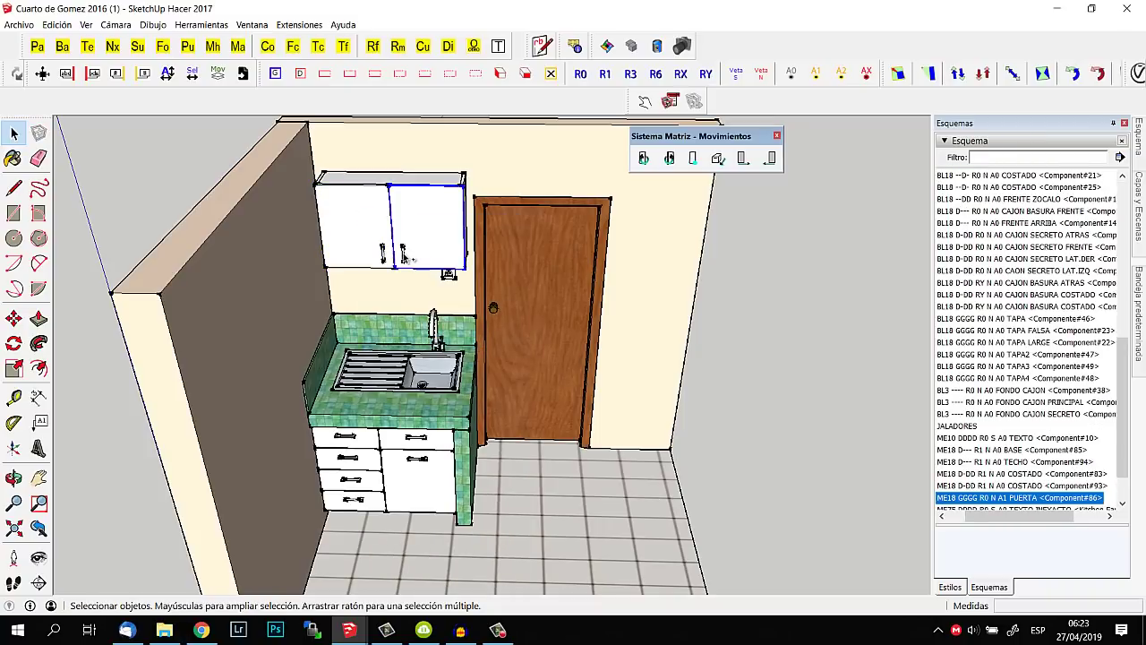
pyautogui.click(403, 255)
pyautogui.rightClick(409, 233)
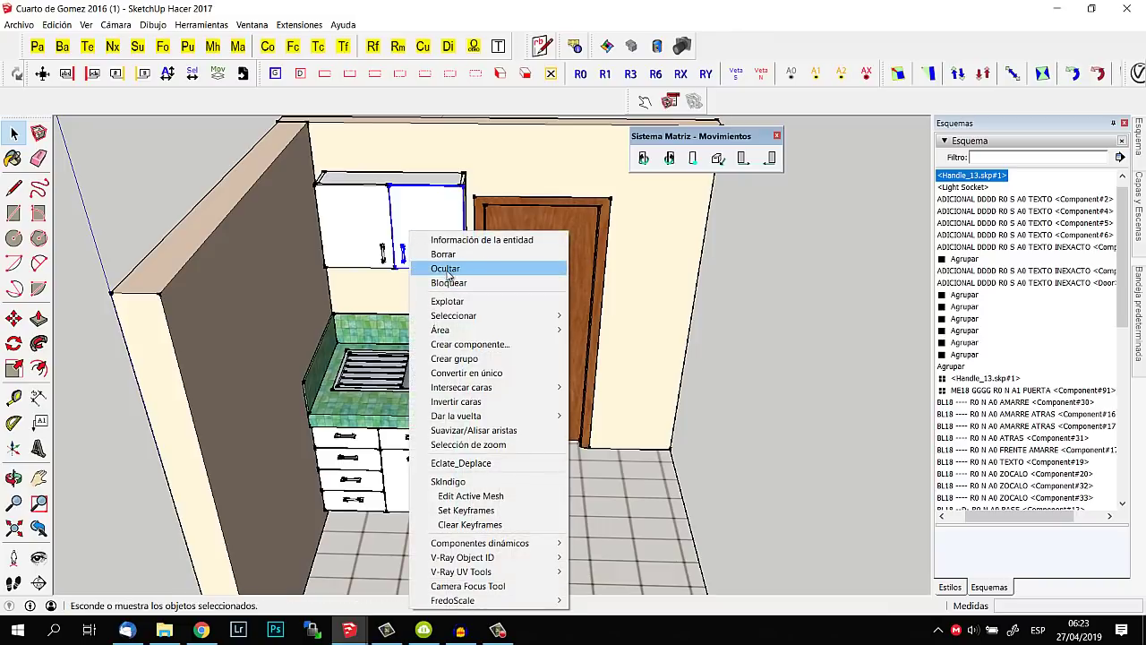
pyautogui.click(452, 358)
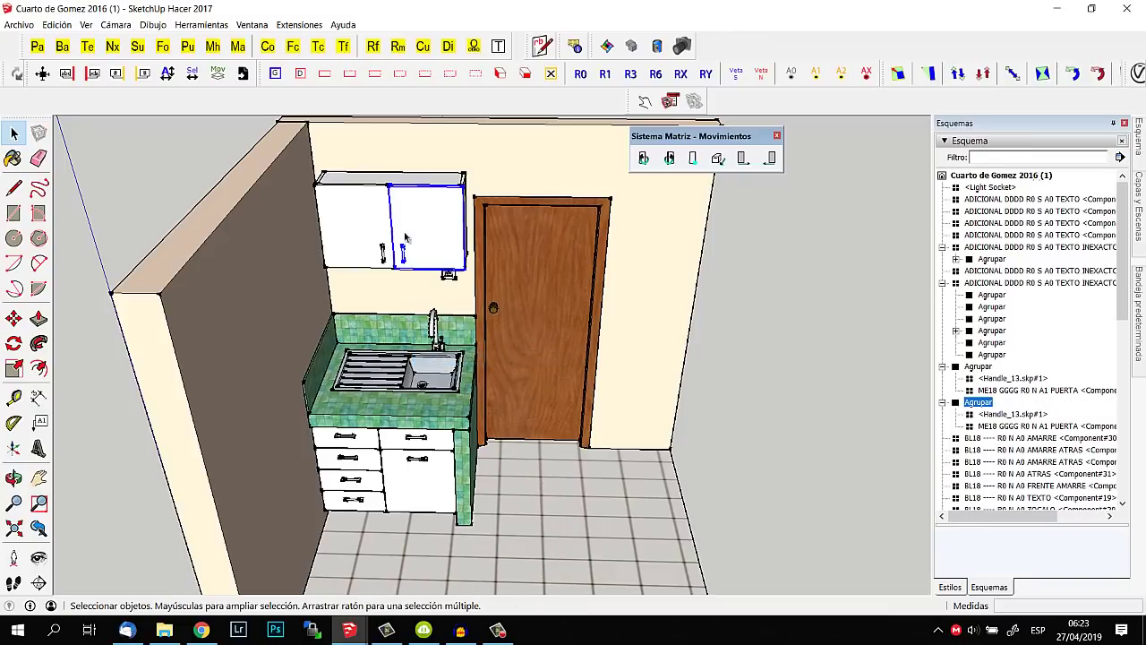
pyautogui.click(771, 161)
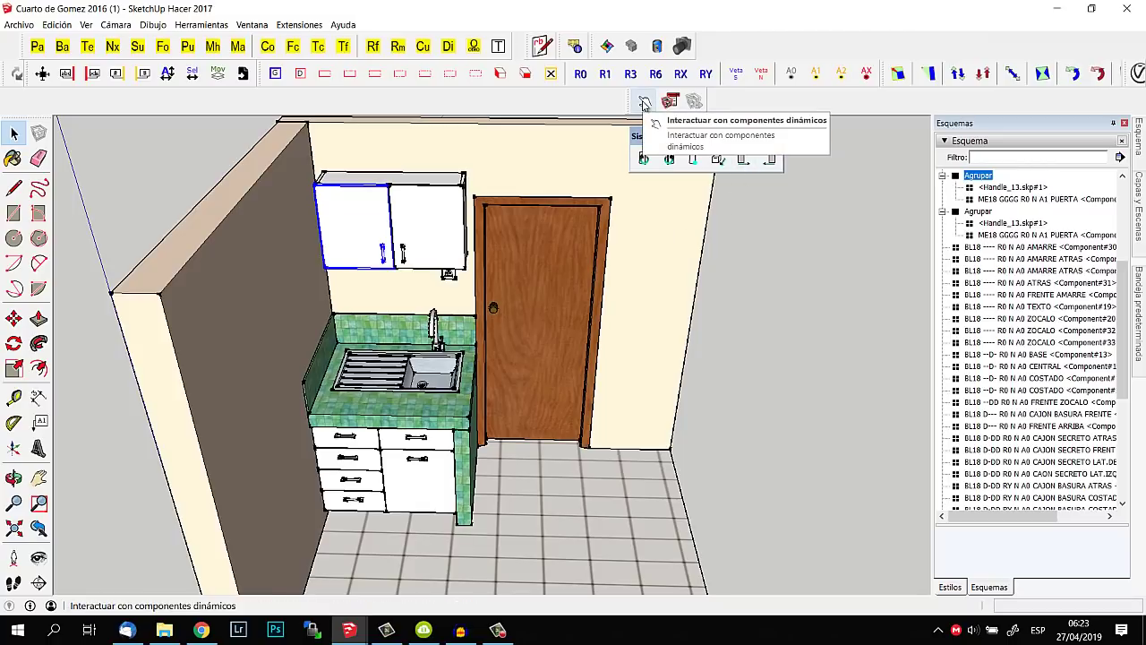
# With Interact with Dynamic Components on, swing both upper doors open and shut and toggle handle positions.
pyautogui.click(643, 104)
pyautogui.click(363, 225)
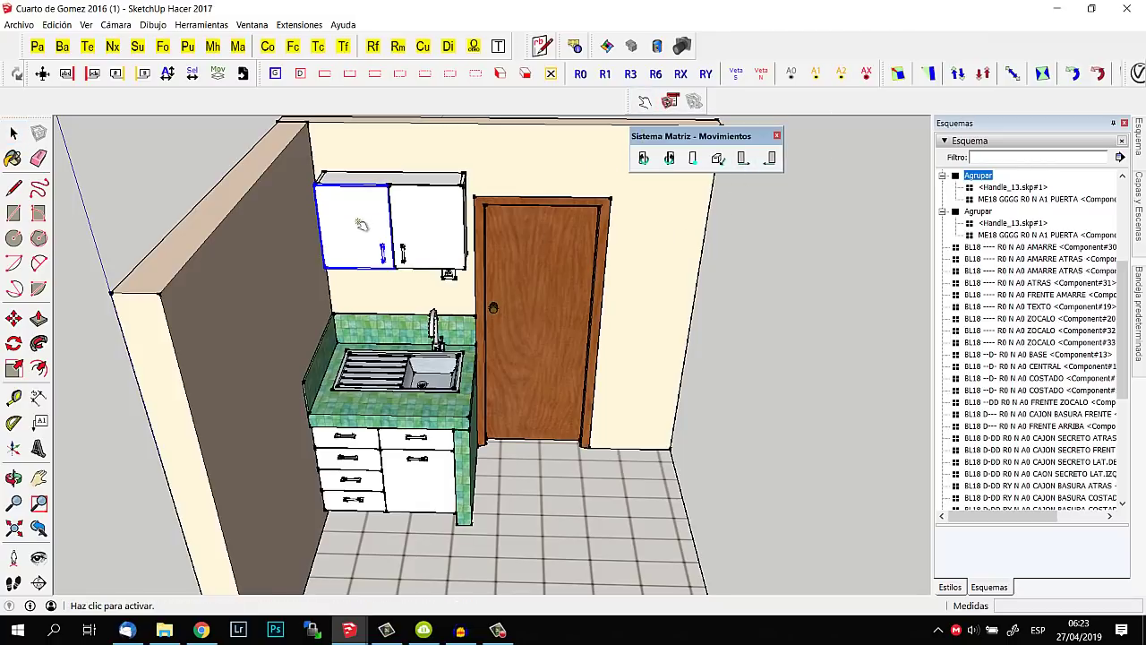
pyautogui.click(428, 230)
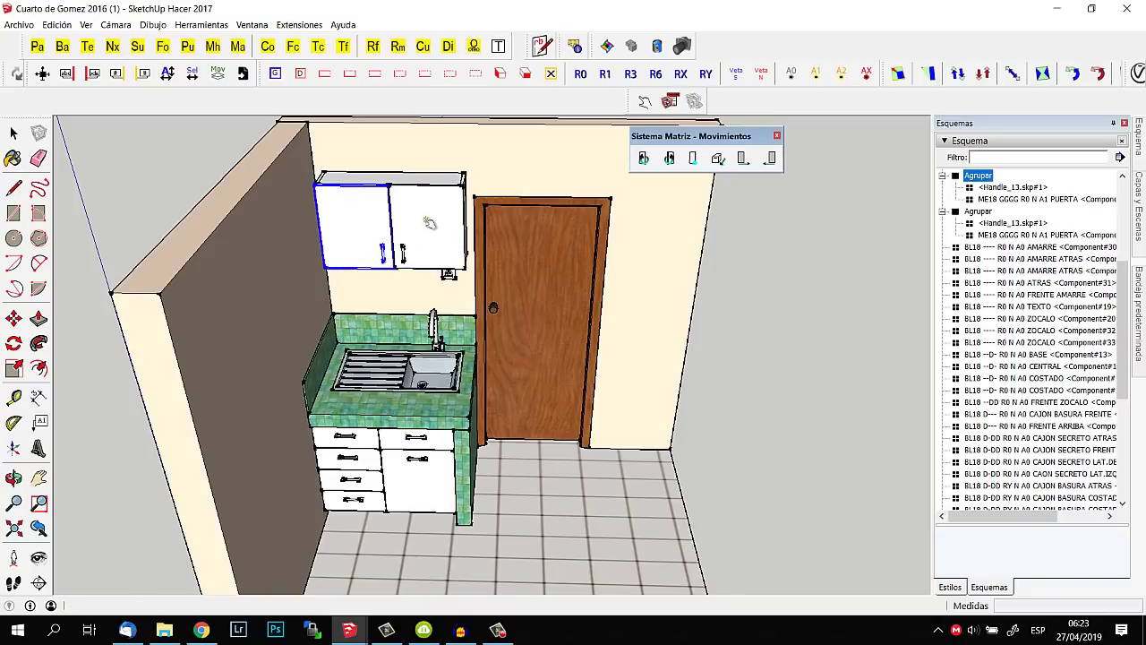
pyautogui.click(356, 225)
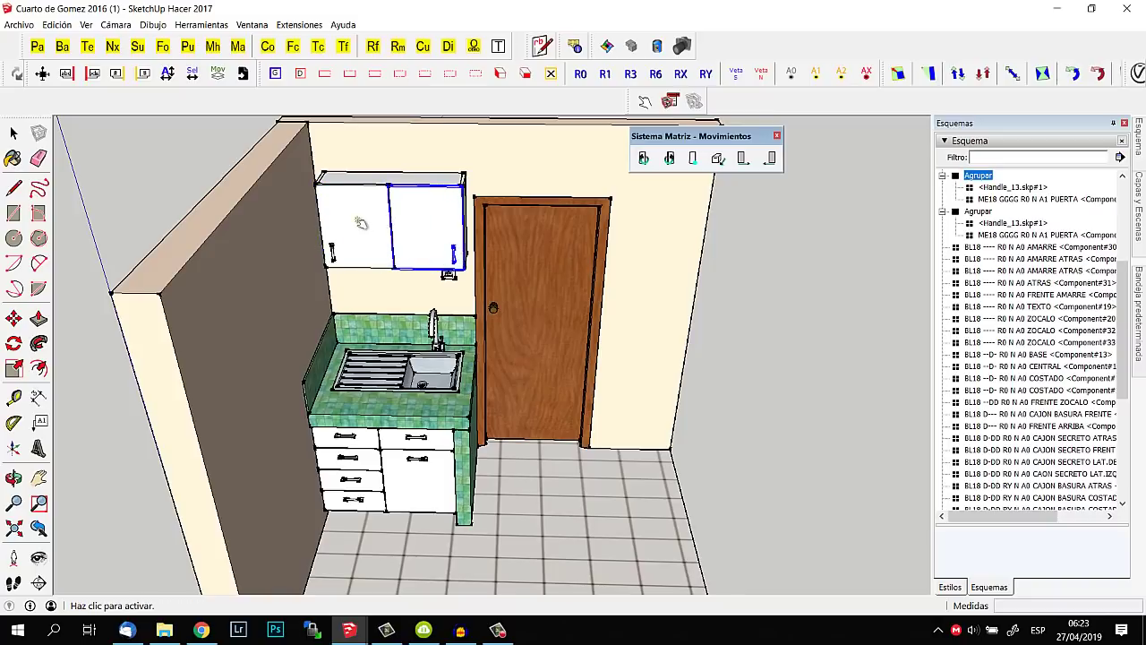
pyautogui.click(381, 239)
pyautogui.click(409, 218)
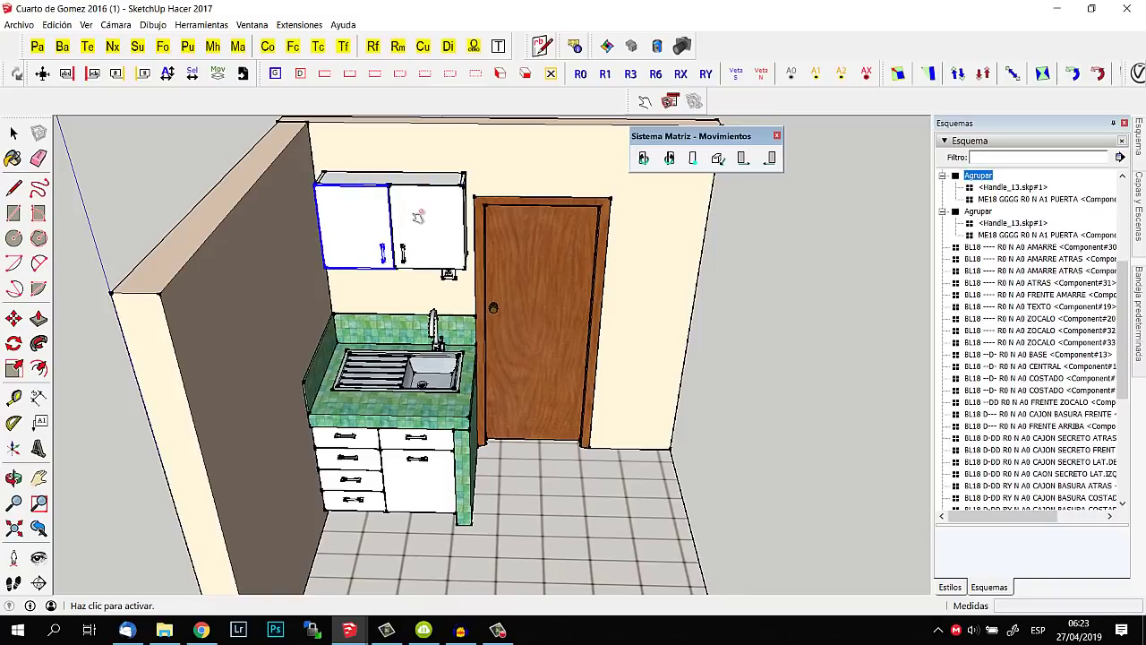
pyautogui.click(430, 243)
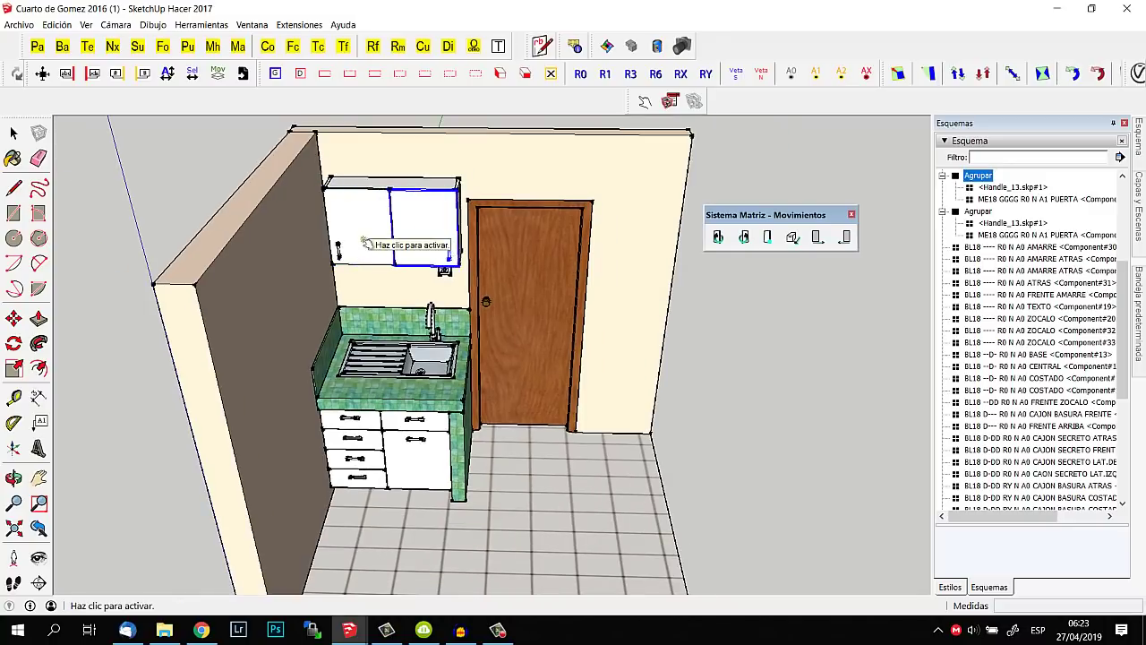
pyautogui.click(365, 242)
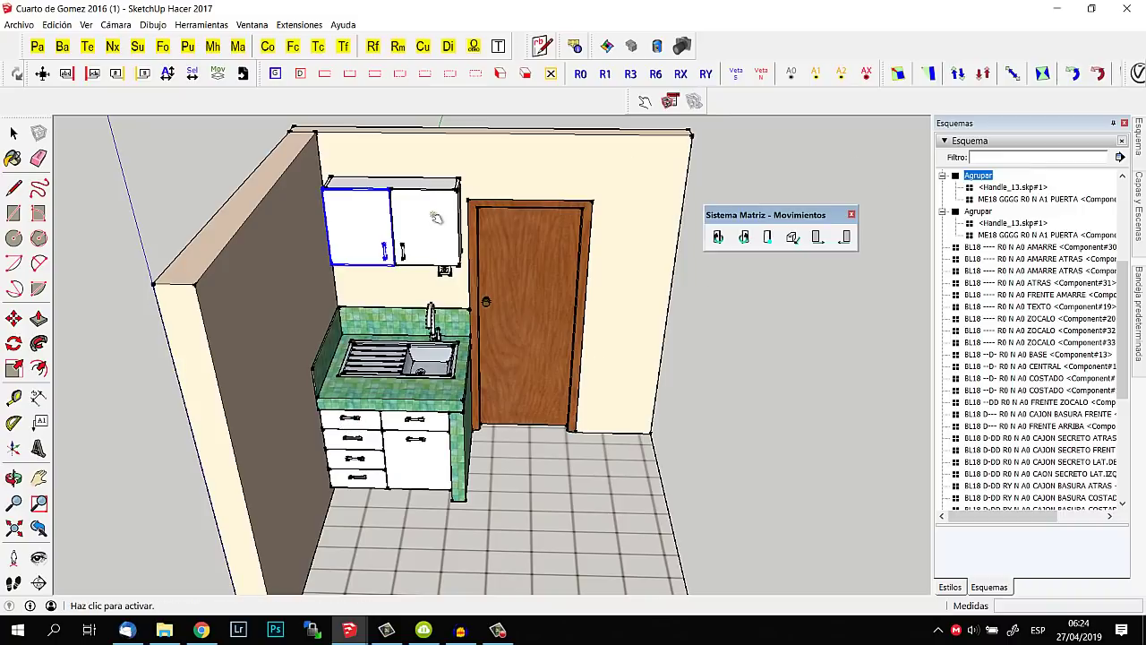
pyautogui.click(370, 222)
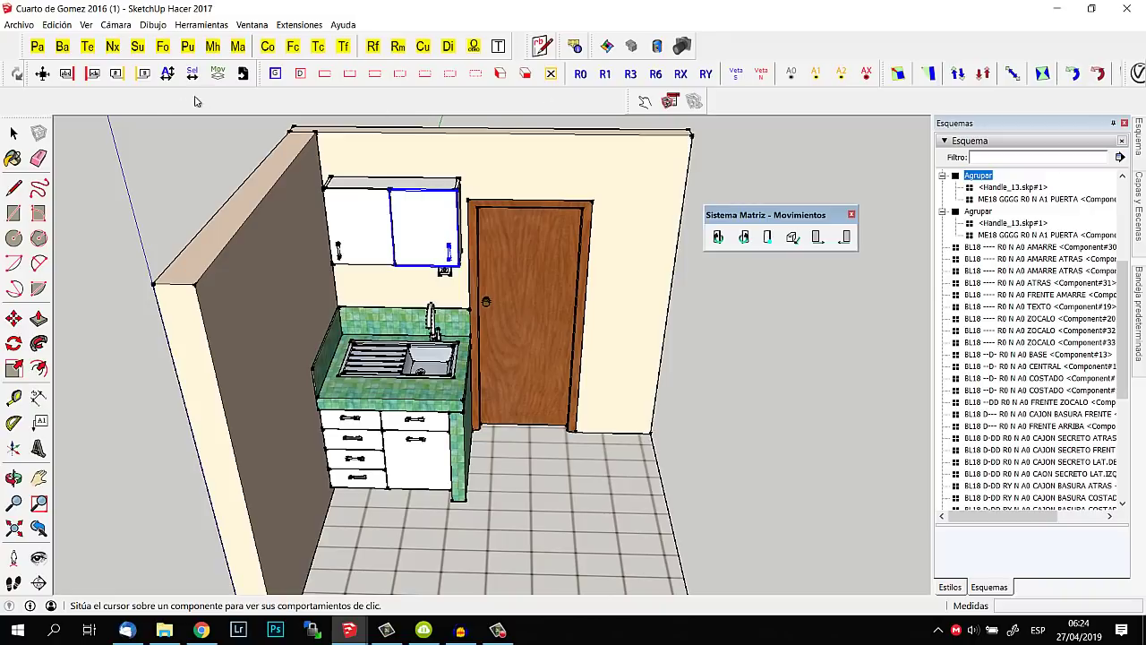
# Float the Sistema Matriz Básico, KARIM and Etiquetas toolbars as palettes over the viewport.
pyautogui.rightClick(111, 107)
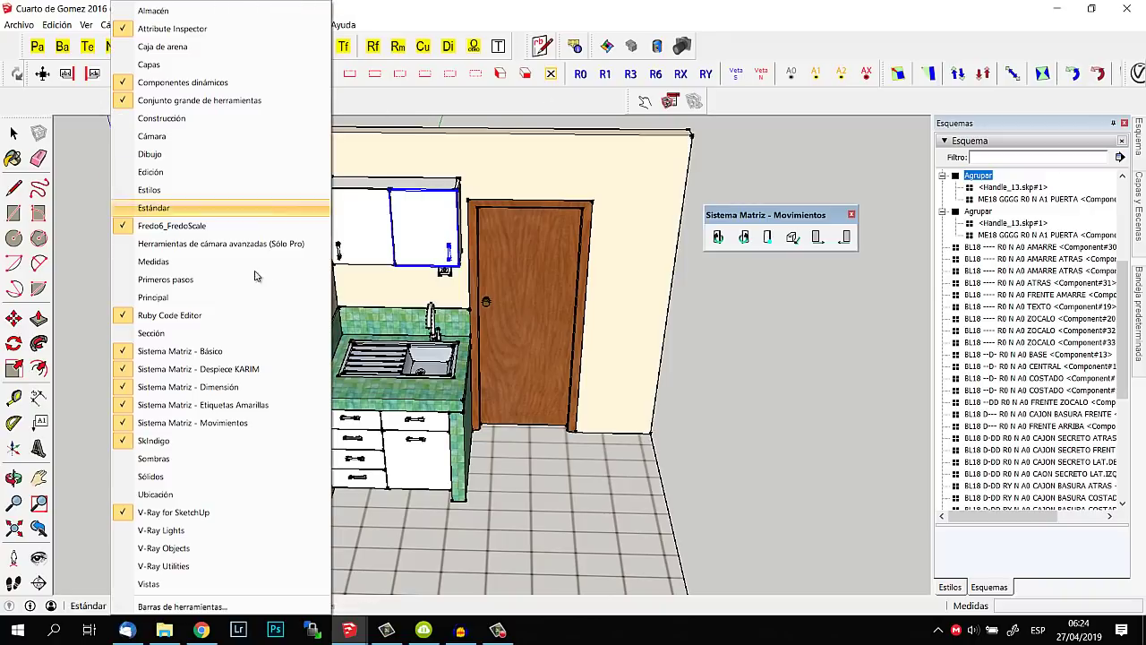
pyautogui.click(66, 77)
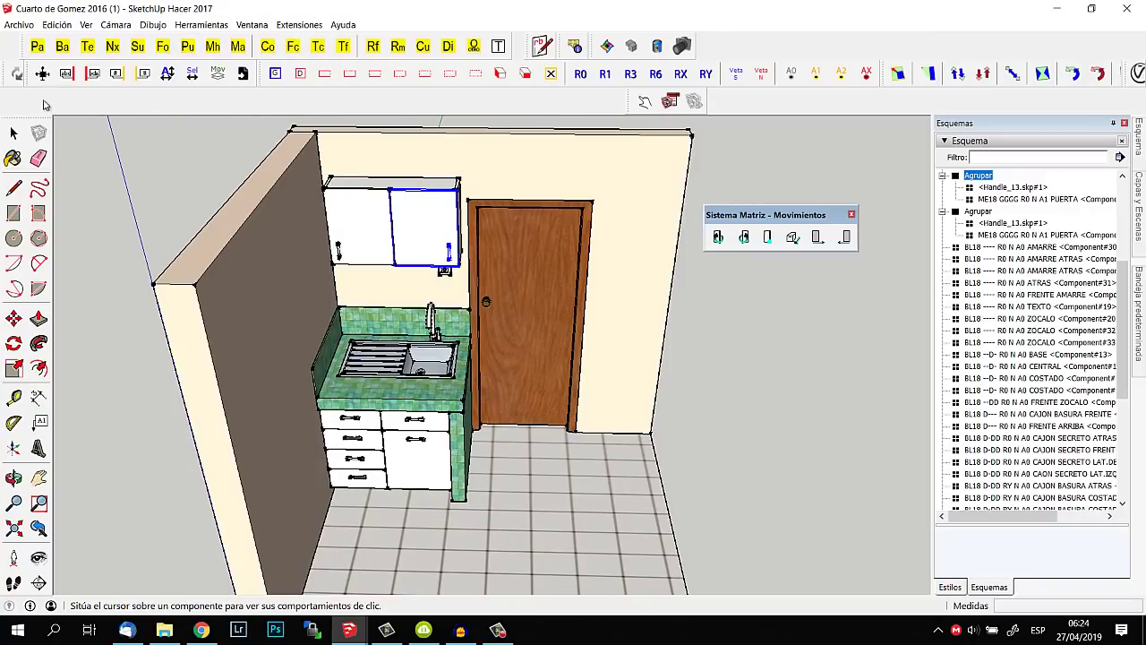
pyautogui.moveTo(29, 75)
pyautogui.mouseDown()
pyautogui.moveTo(207, 247)
pyautogui.moveTo(635, 219)
pyautogui.mouseUp()
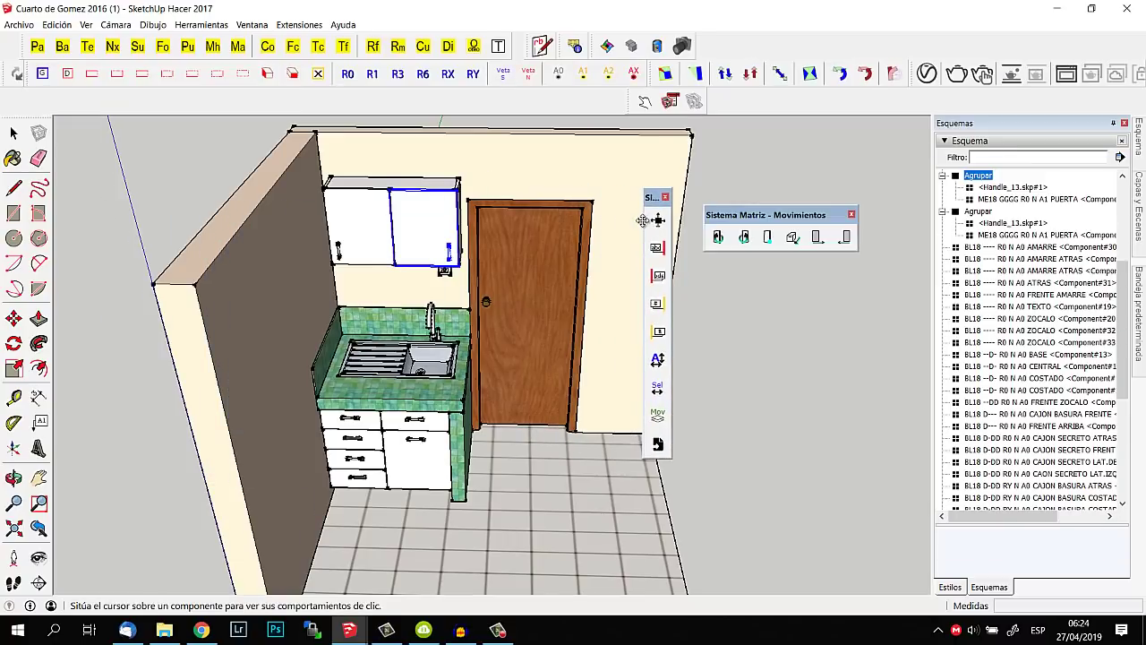
pyautogui.moveTo(7, 73)
pyautogui.mouseDown()
pyautogui.moveTo(204, 225)
pyautogui.moveTo(550, 211)
pyautogui.mouseUp()
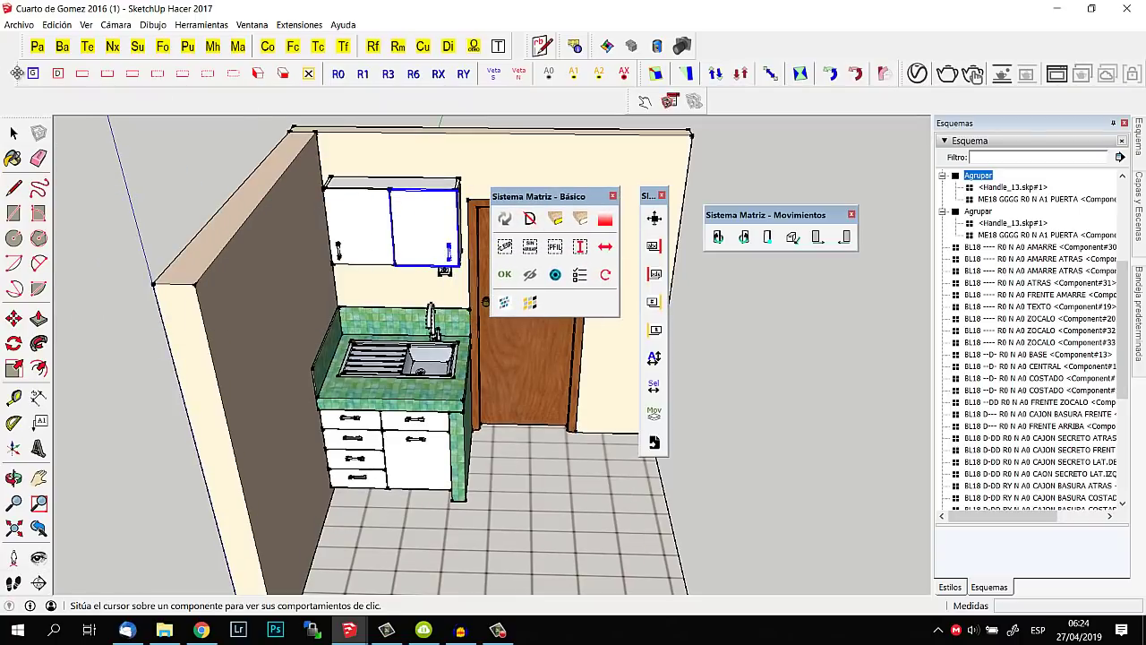
pyautogui.moveTo(7, 73)
pyautogui.mouseDown()
pyautogui.moveTo(56, 182)
pyautogui.moveTo(346, 225)
pyautogui.mouseUp()
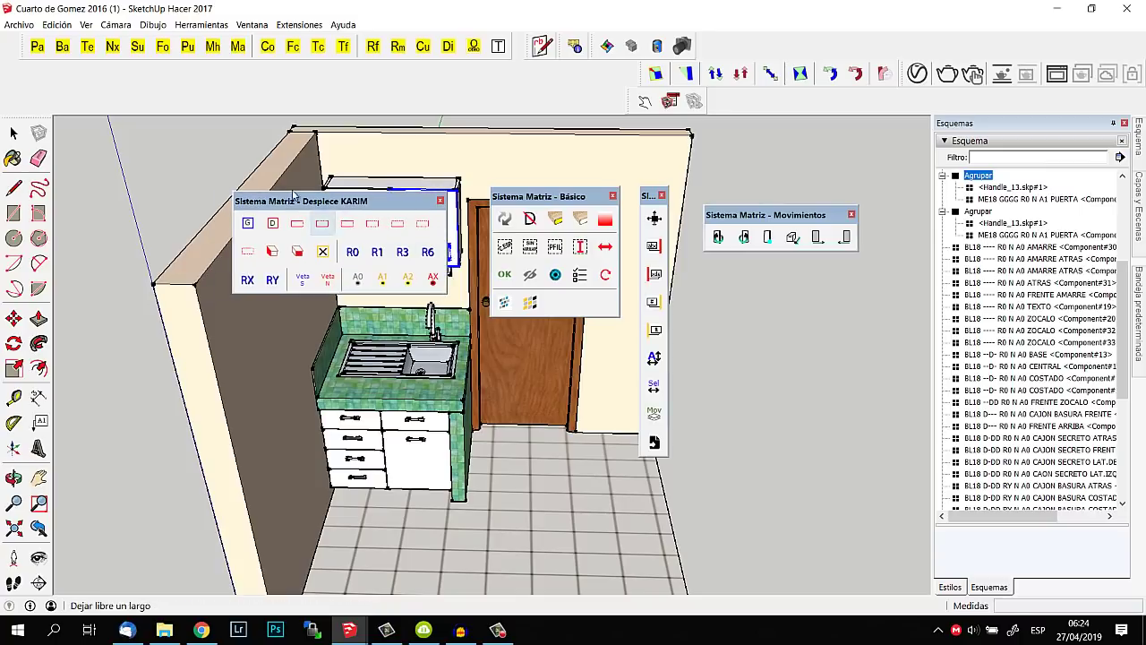
pyautogui.moveTo(18, 46); pyautogui.dragTo(155, 219)
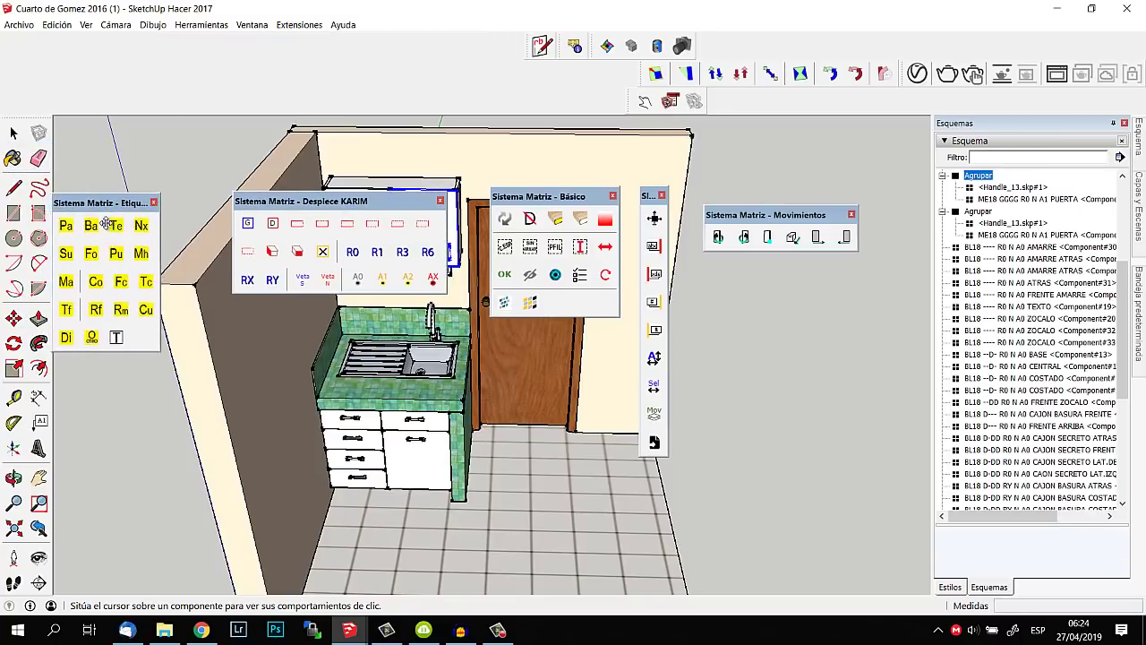